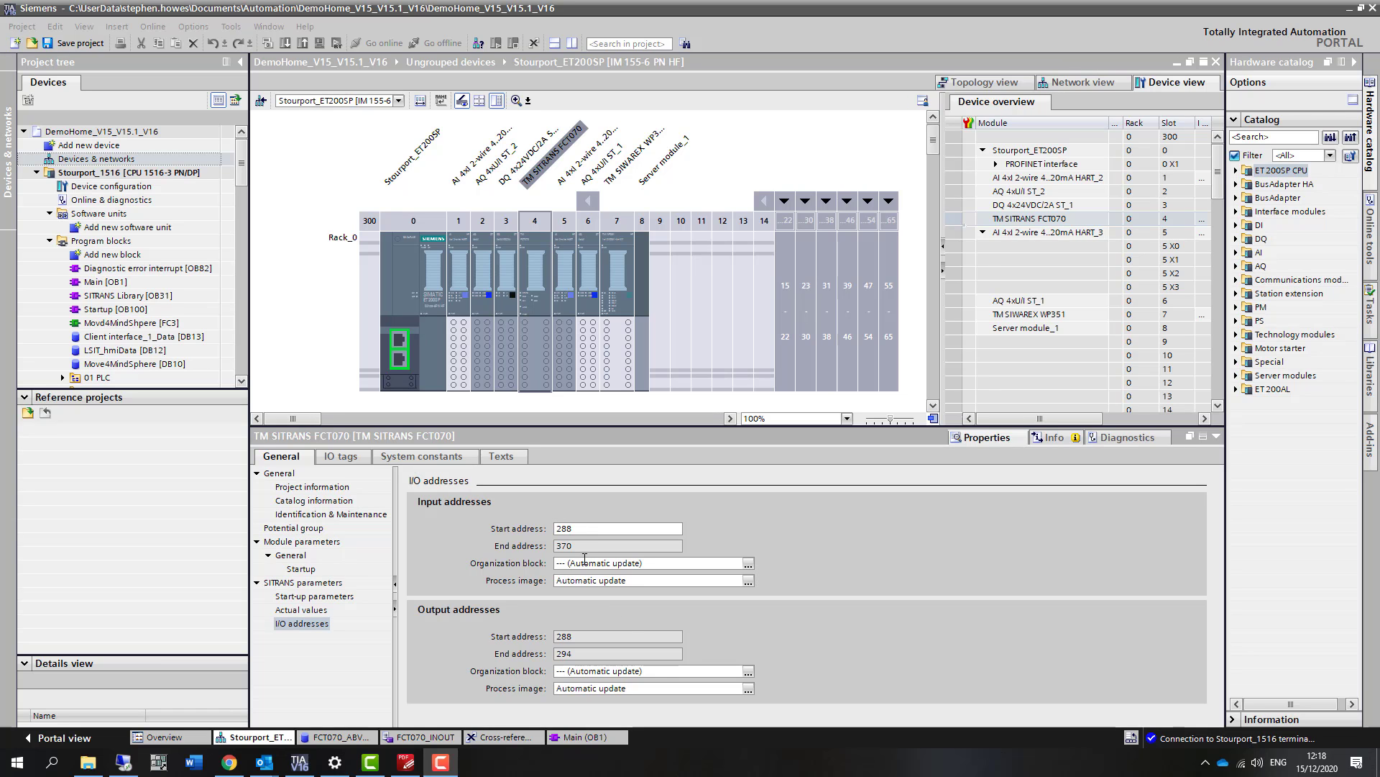
Check the TM SITRANS FCT070 input start address, then switch to PDF-XChange Editor and find the Input data table in appendix A.
left_click(576, 529)
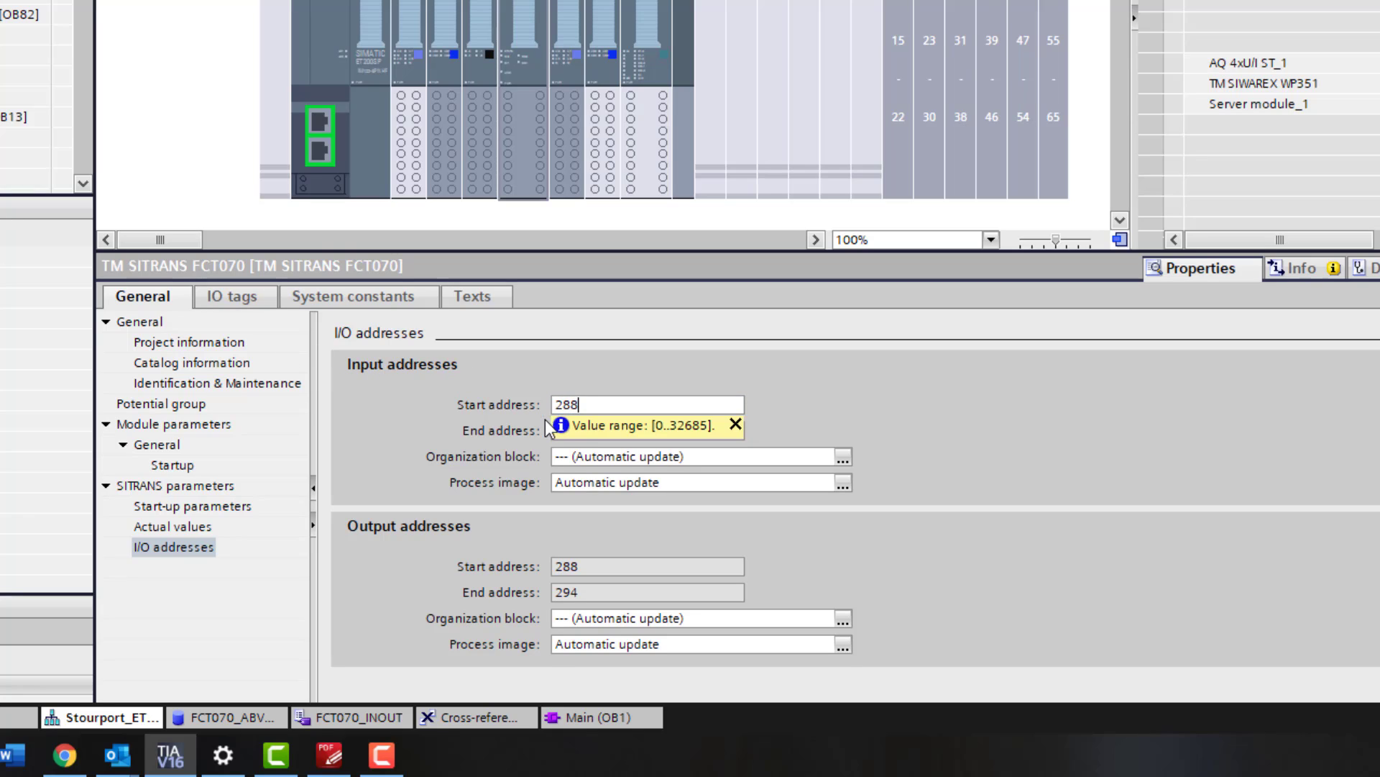
left_click(598, 564)
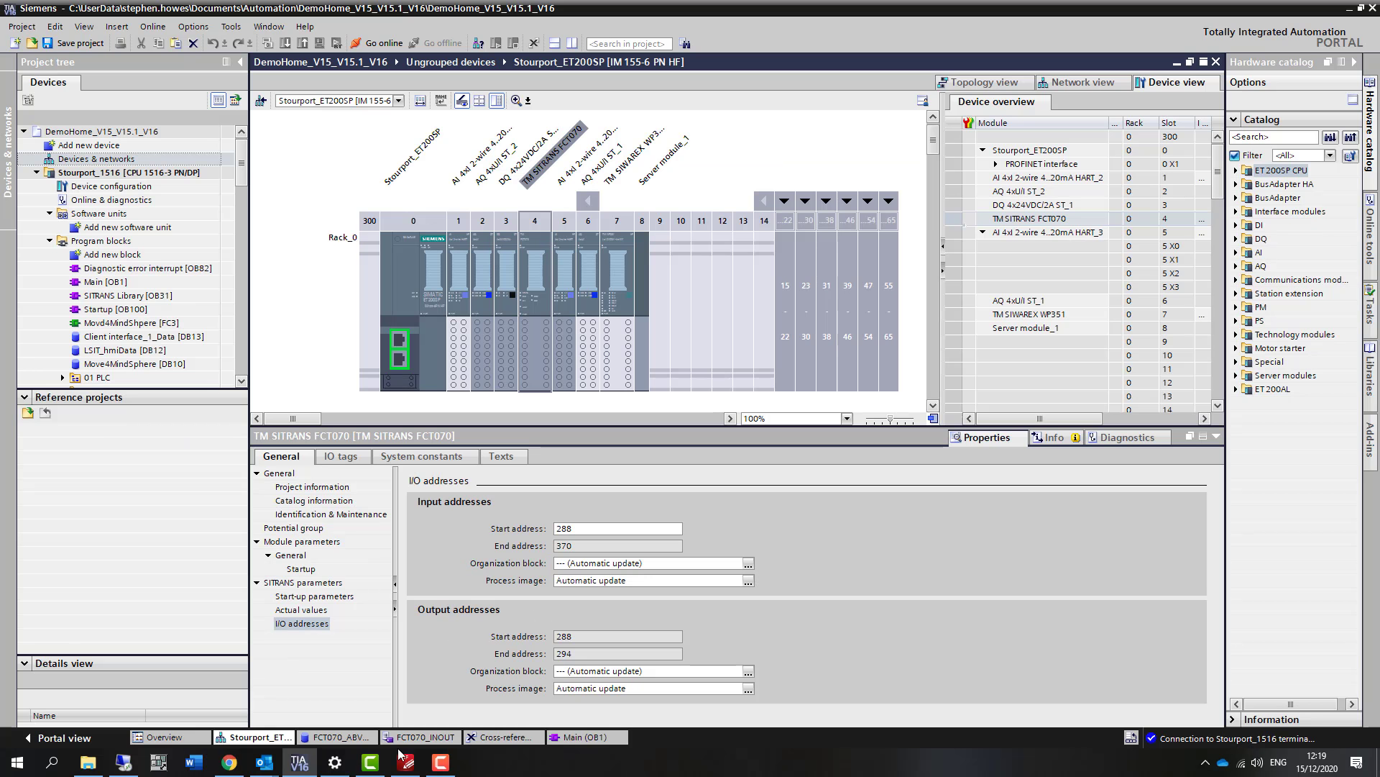
left_click(404, 760)
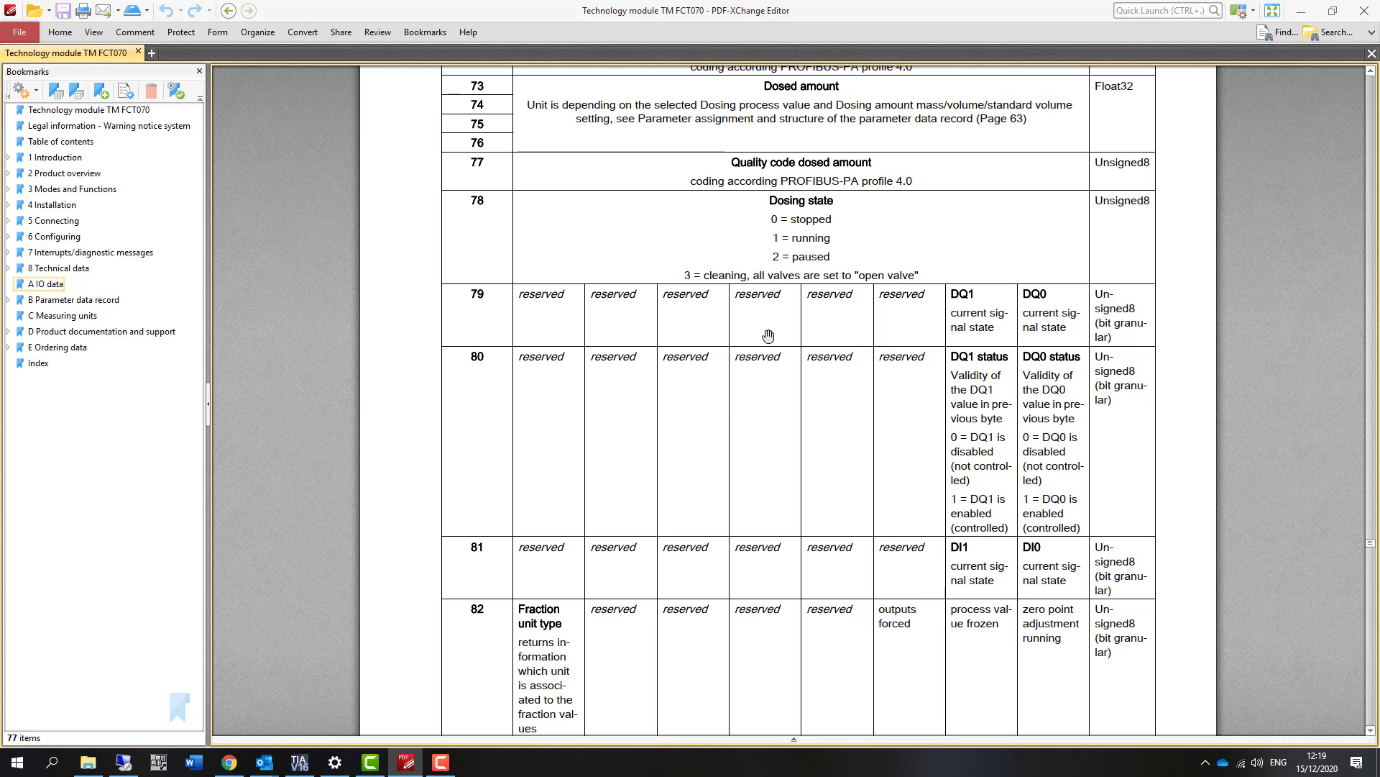
scroll(768, 335, "up", 10)
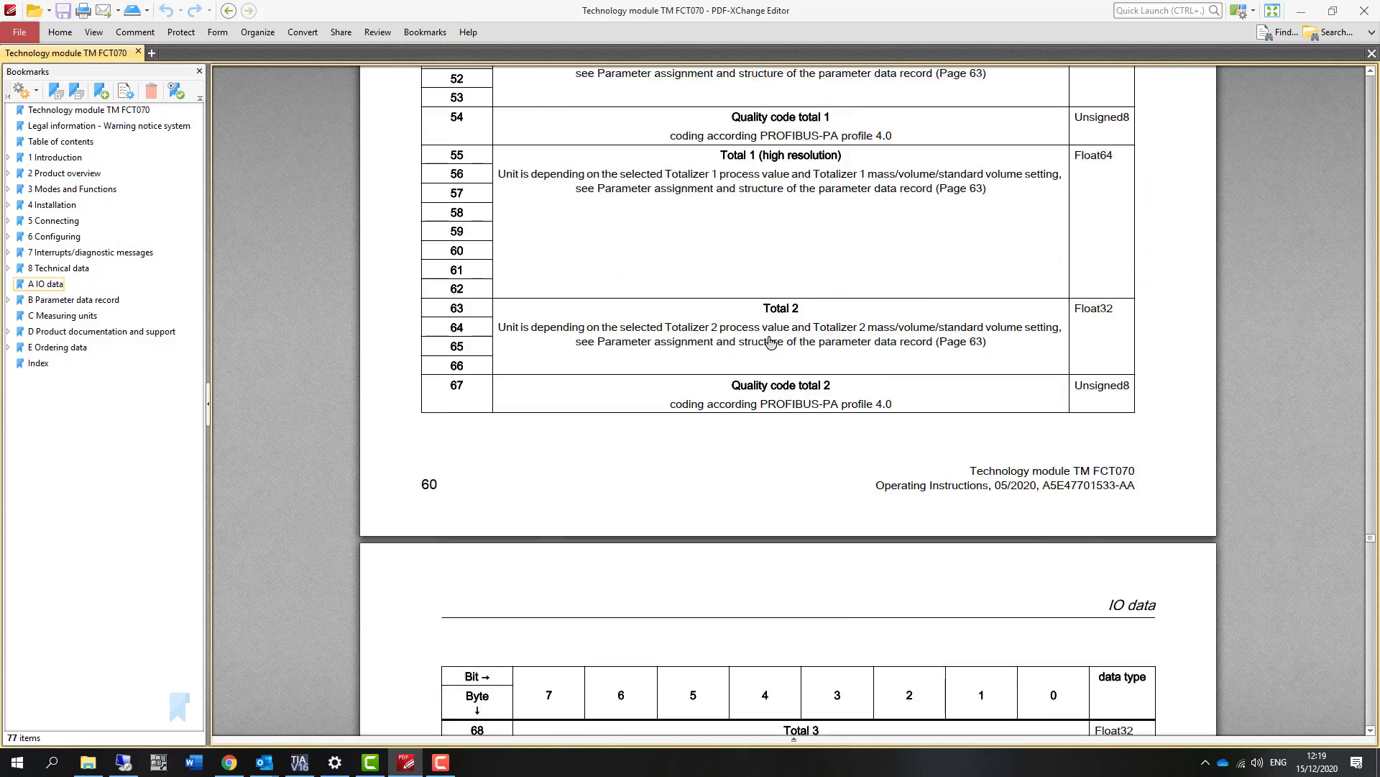
scroll(770, 340, "up", 10)
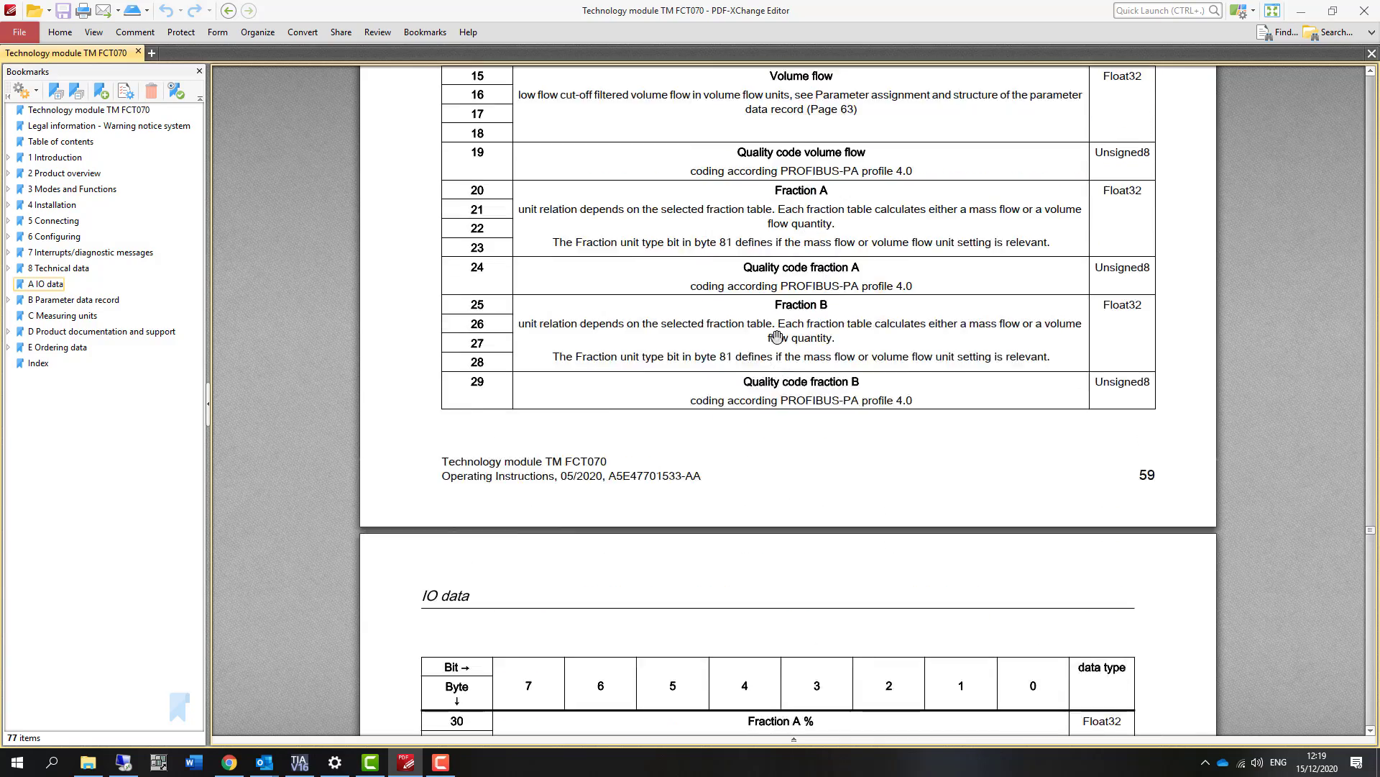
scroll(776, 336, "up", 10)
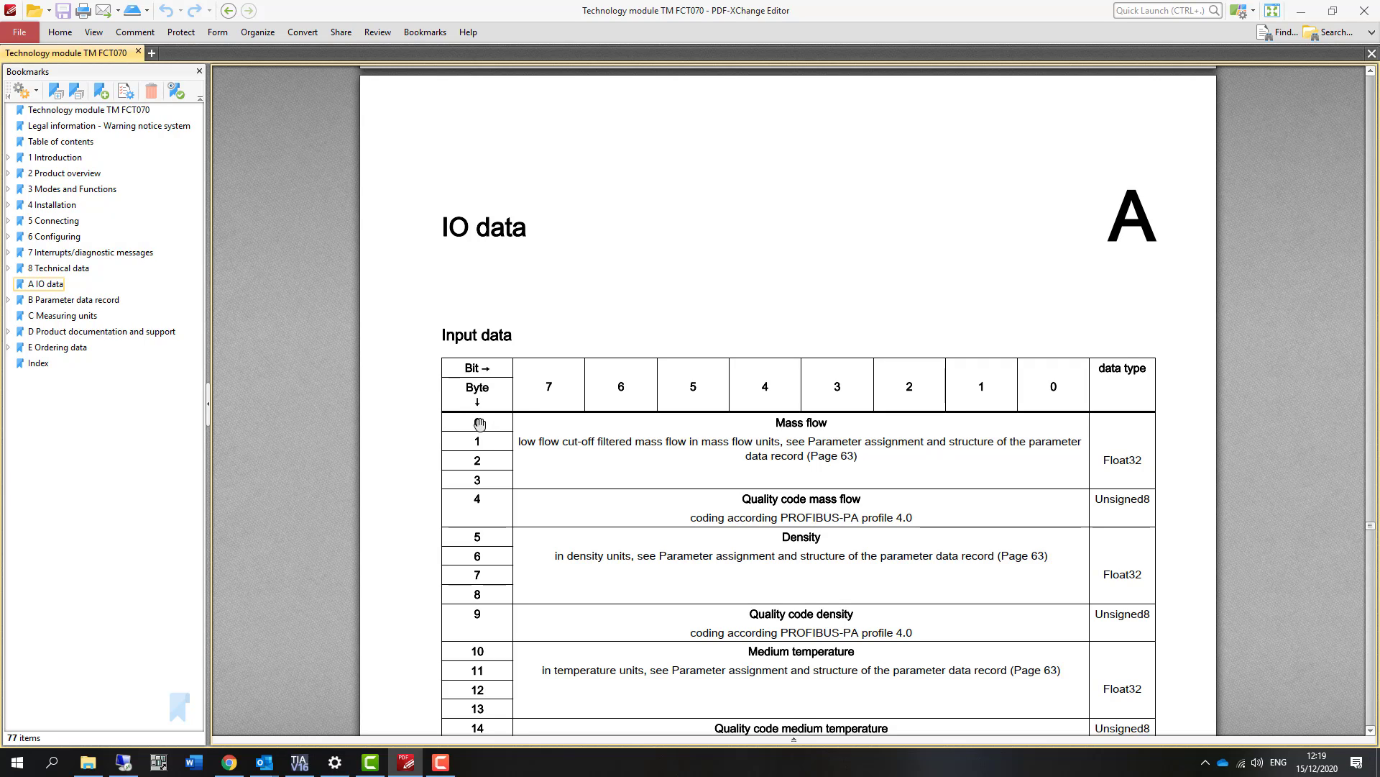
Compare the module's input start address in TIA Portal with the PDF manual's Input data byte assignments, reading through to the output table.
left_click(301, 763)
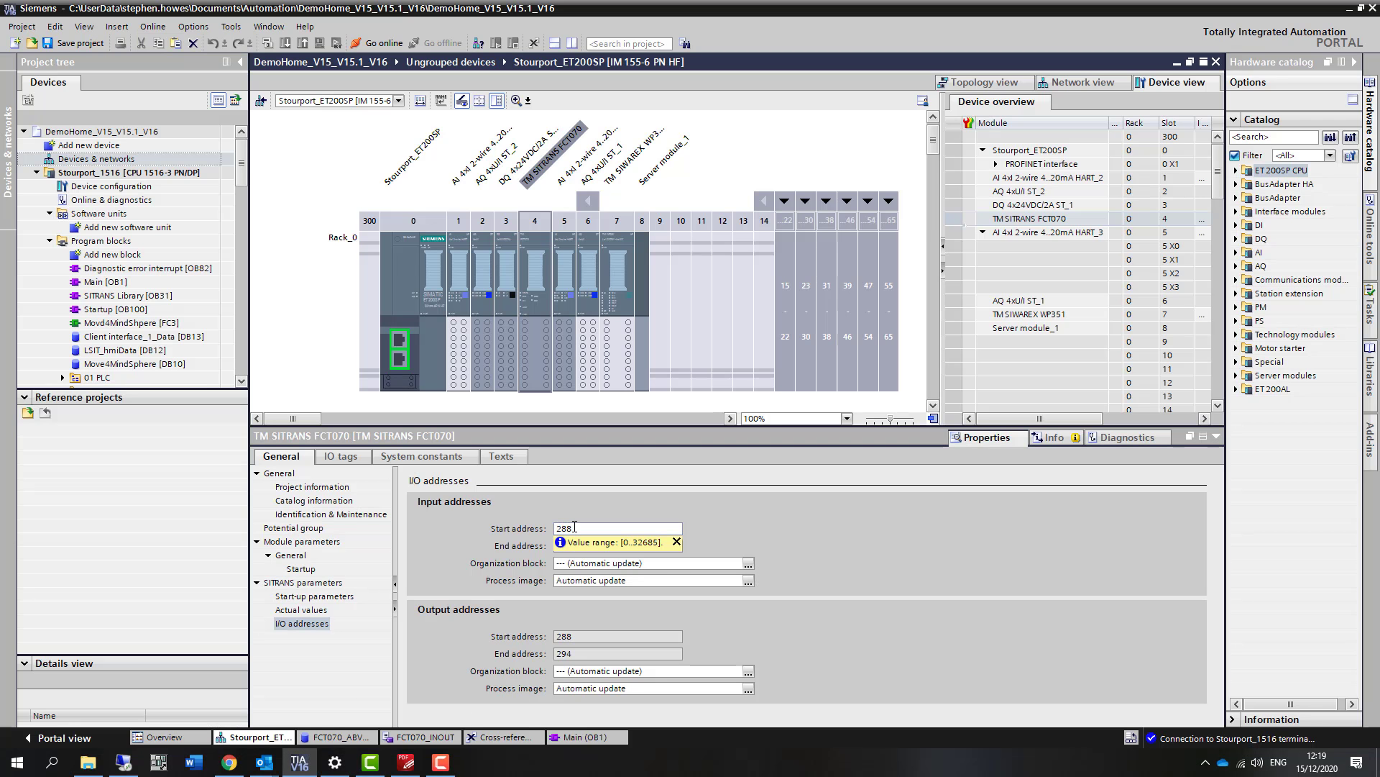
left_click(406, 764)
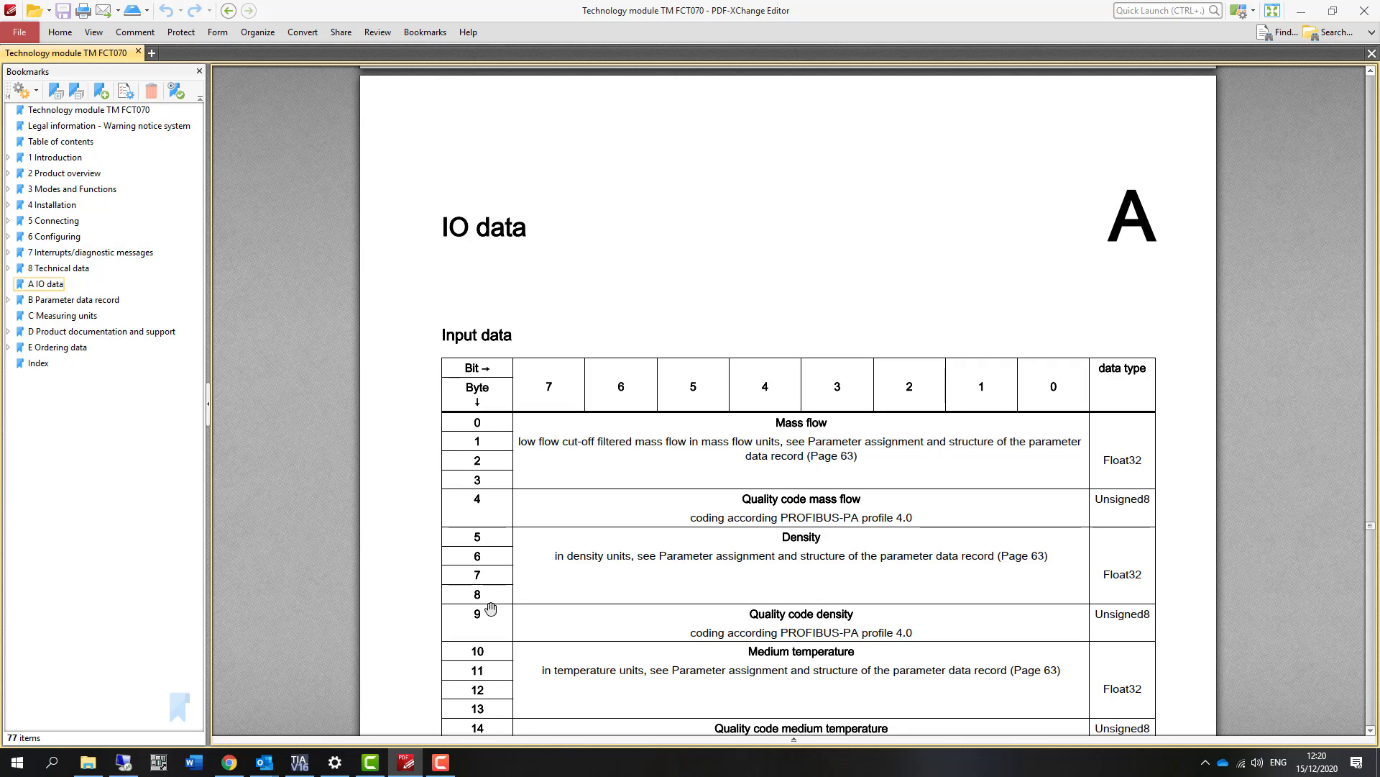
scroll(637, 568, "down", 4)
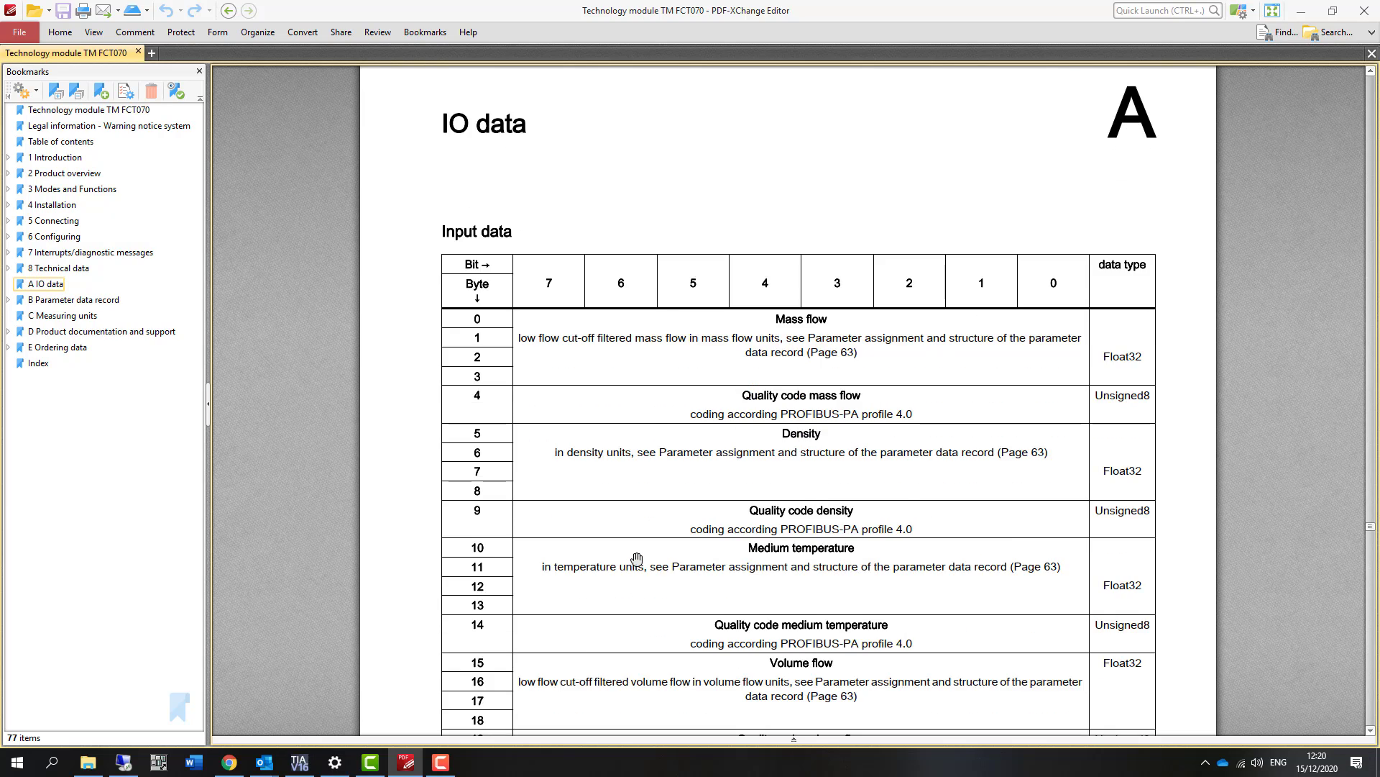
scroll(637, 560, "down", 3)
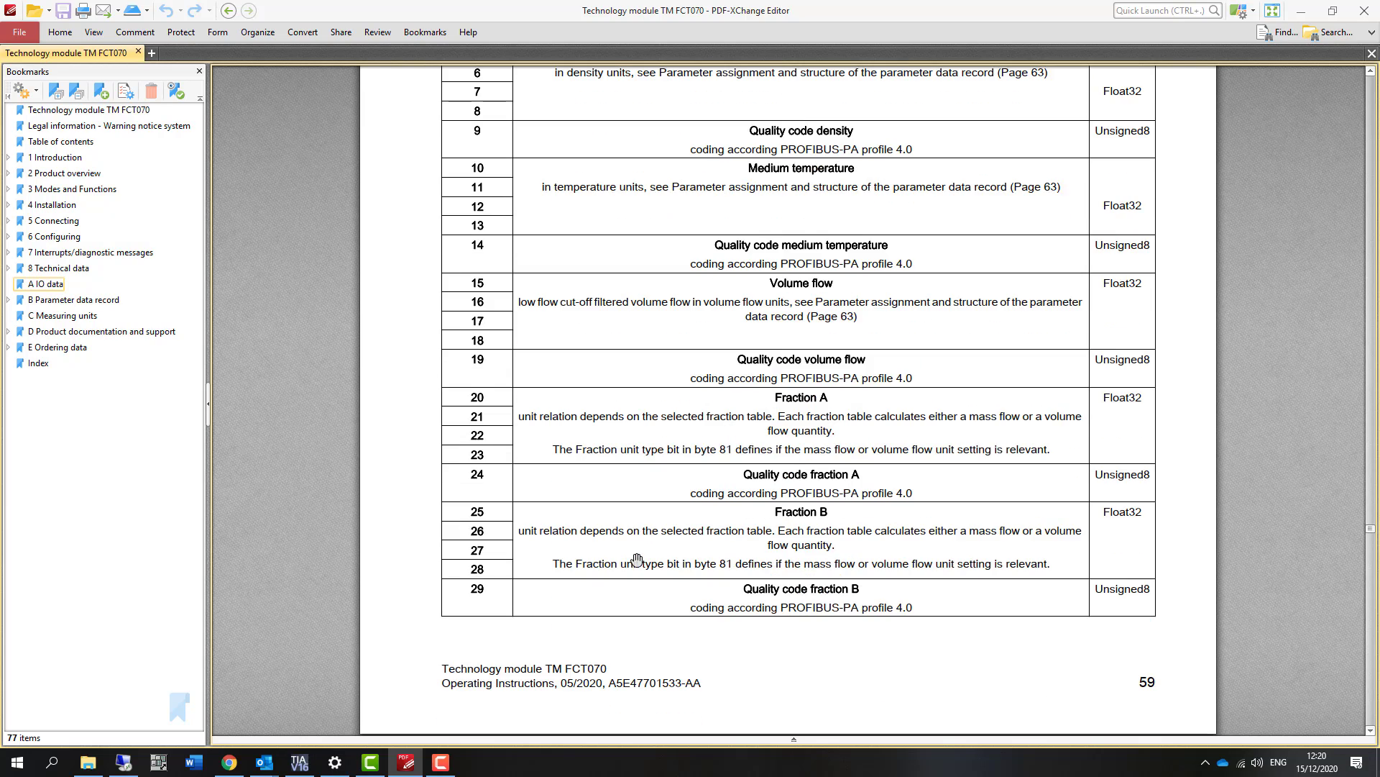
scroll(637, 559, "down", 8)
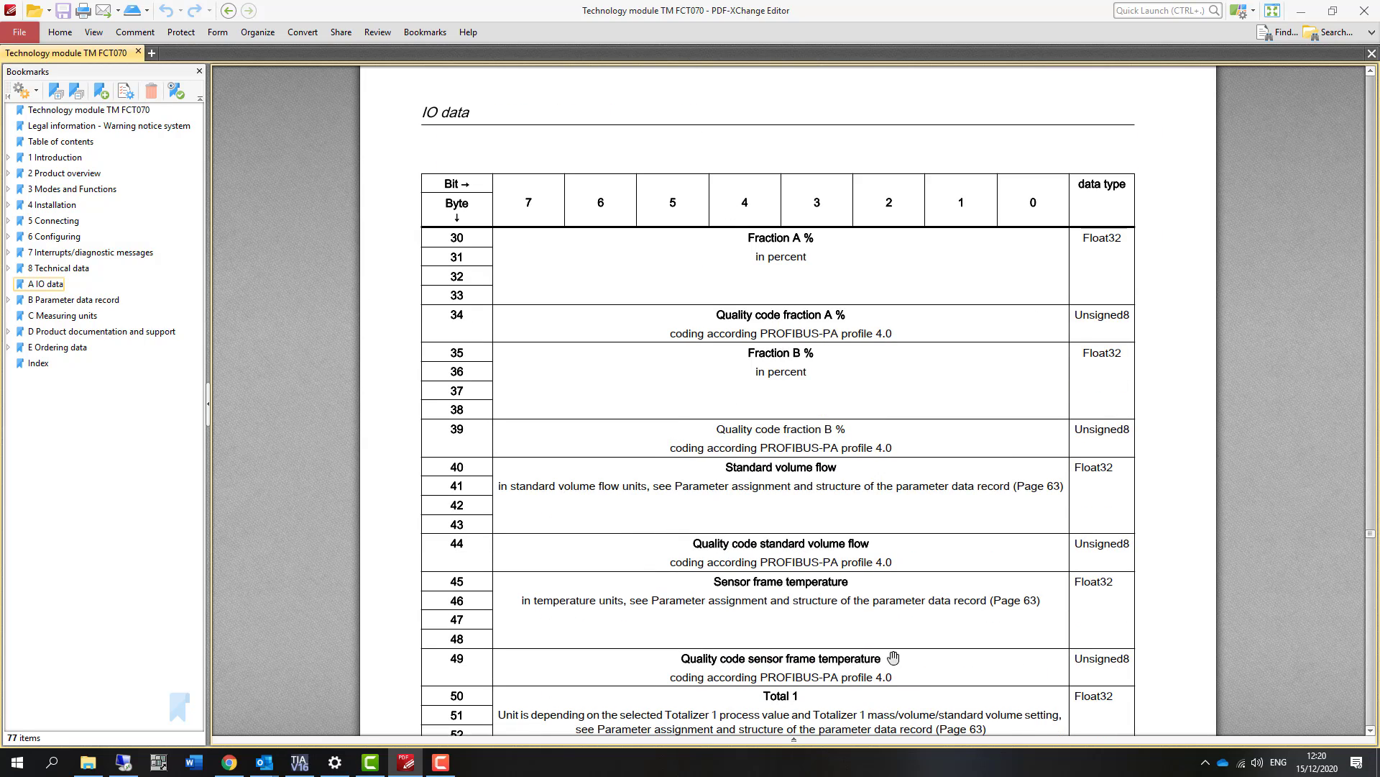
scroll(874, 635, "down", 7)
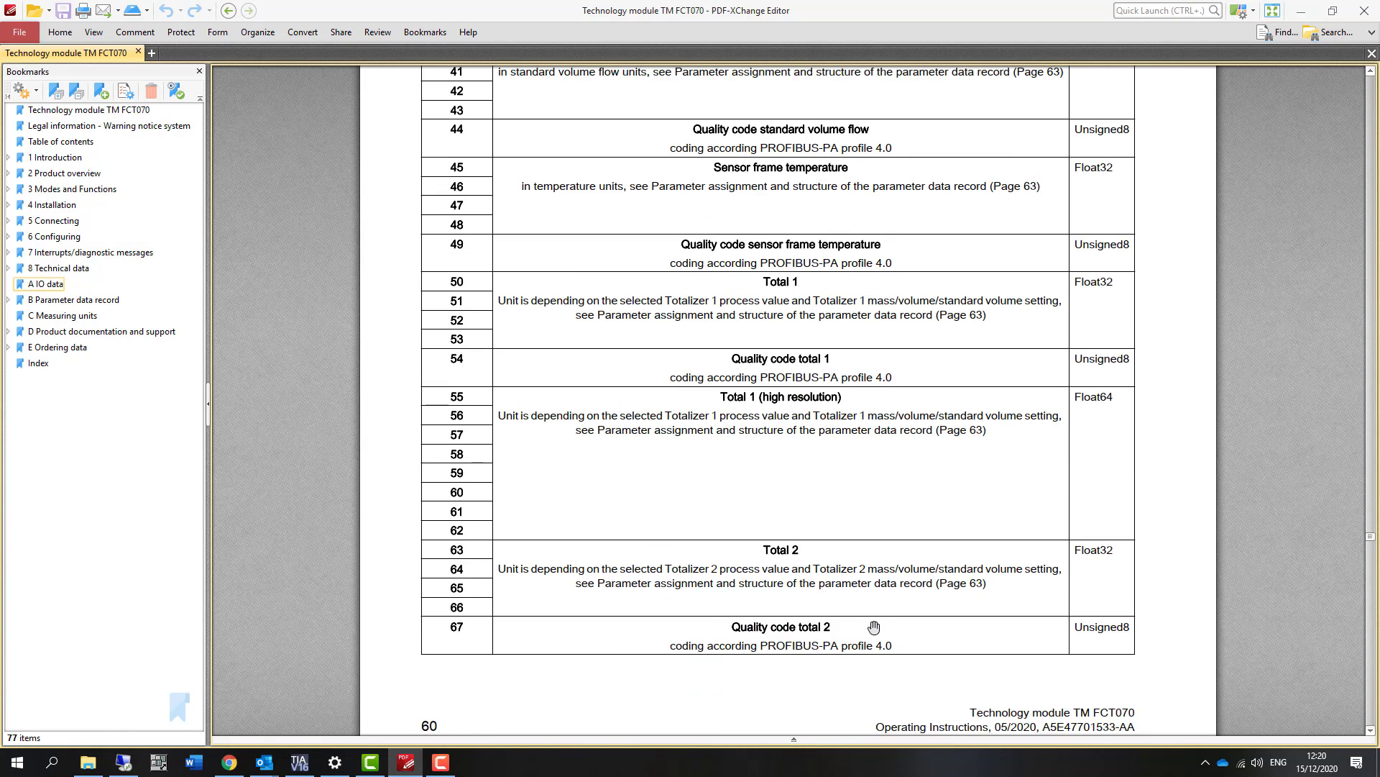
scroll(874, 627, "down", 10)
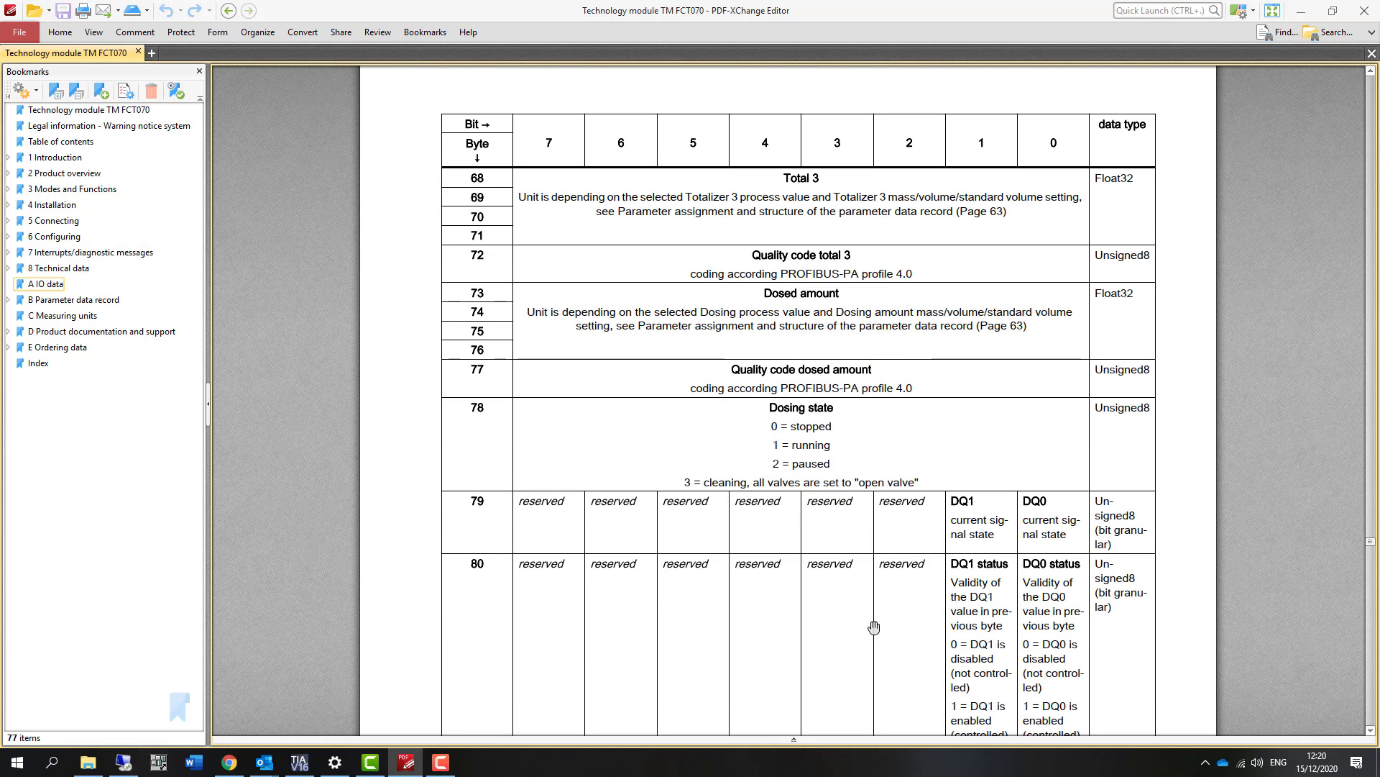
scroll(791, 302, "down", 8)
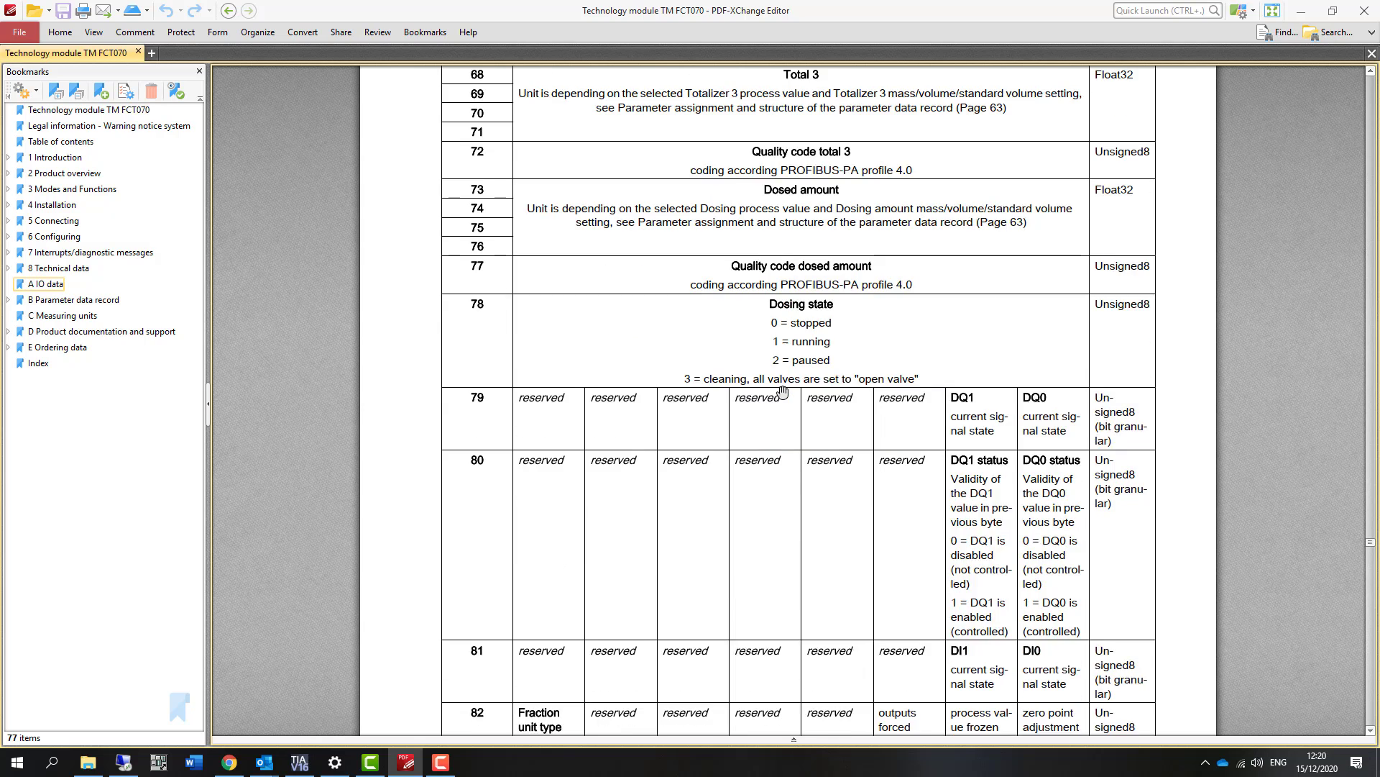
scroll(781, 393, "down", 4)
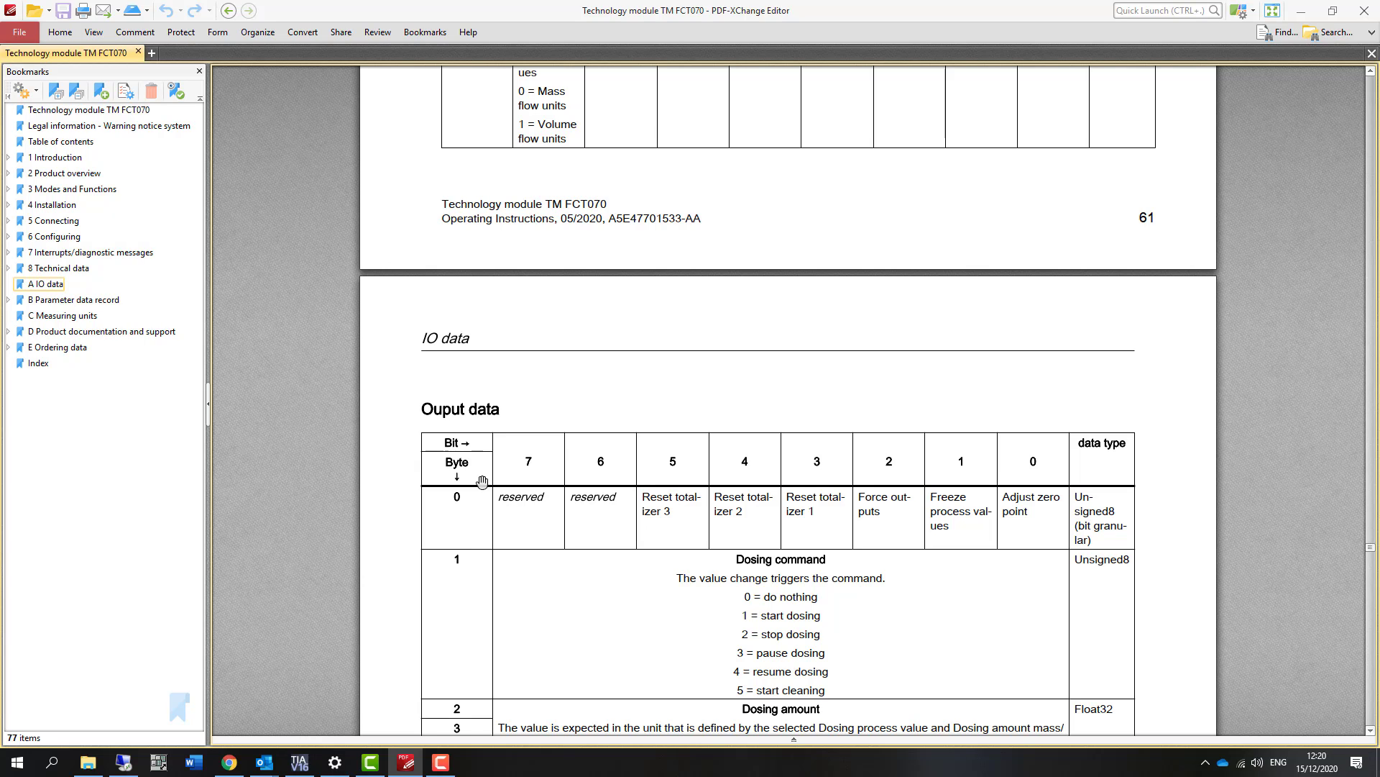
scroll(468, 523, "down", 1)
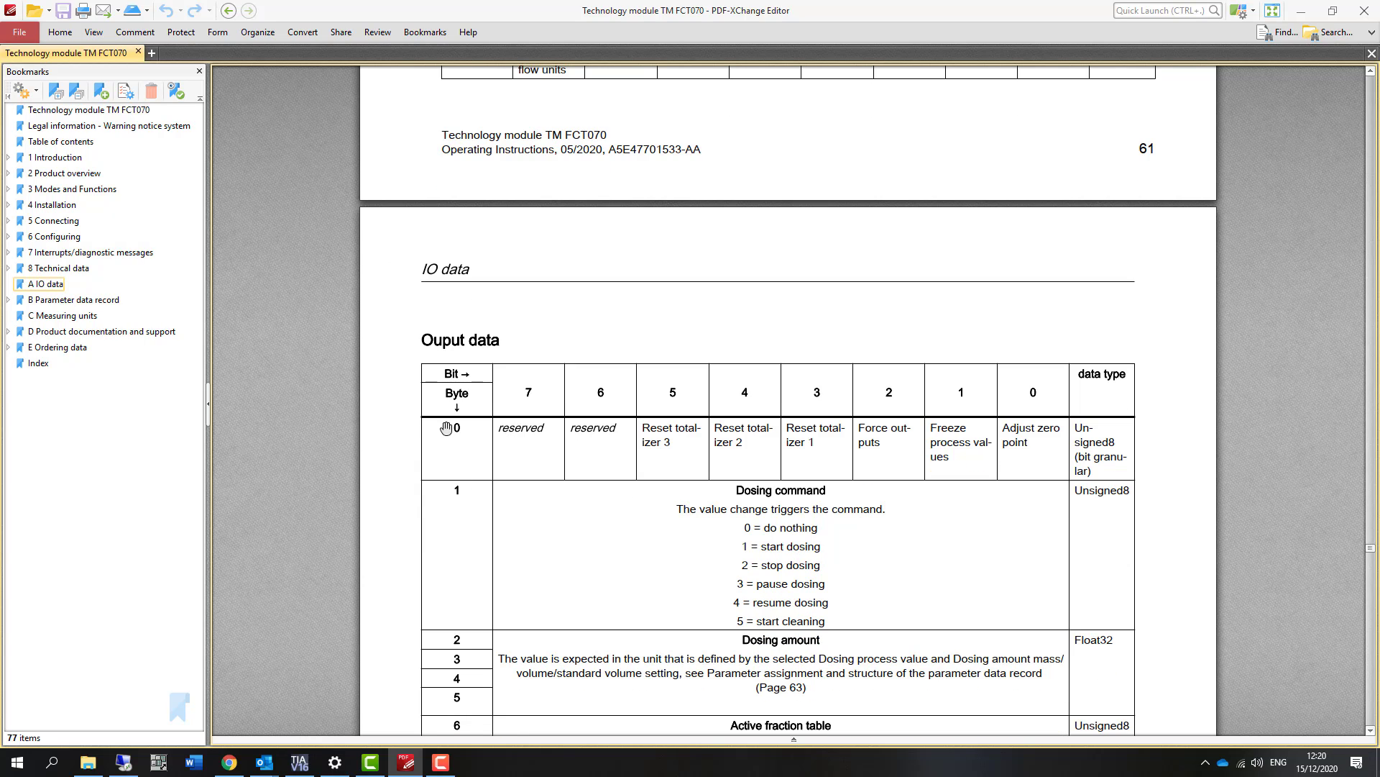
Check the module's output start address in TIA Portal, then review the reset, dosing and fraction table bytes in the PDF manual's output table.
left_click(299, 762)
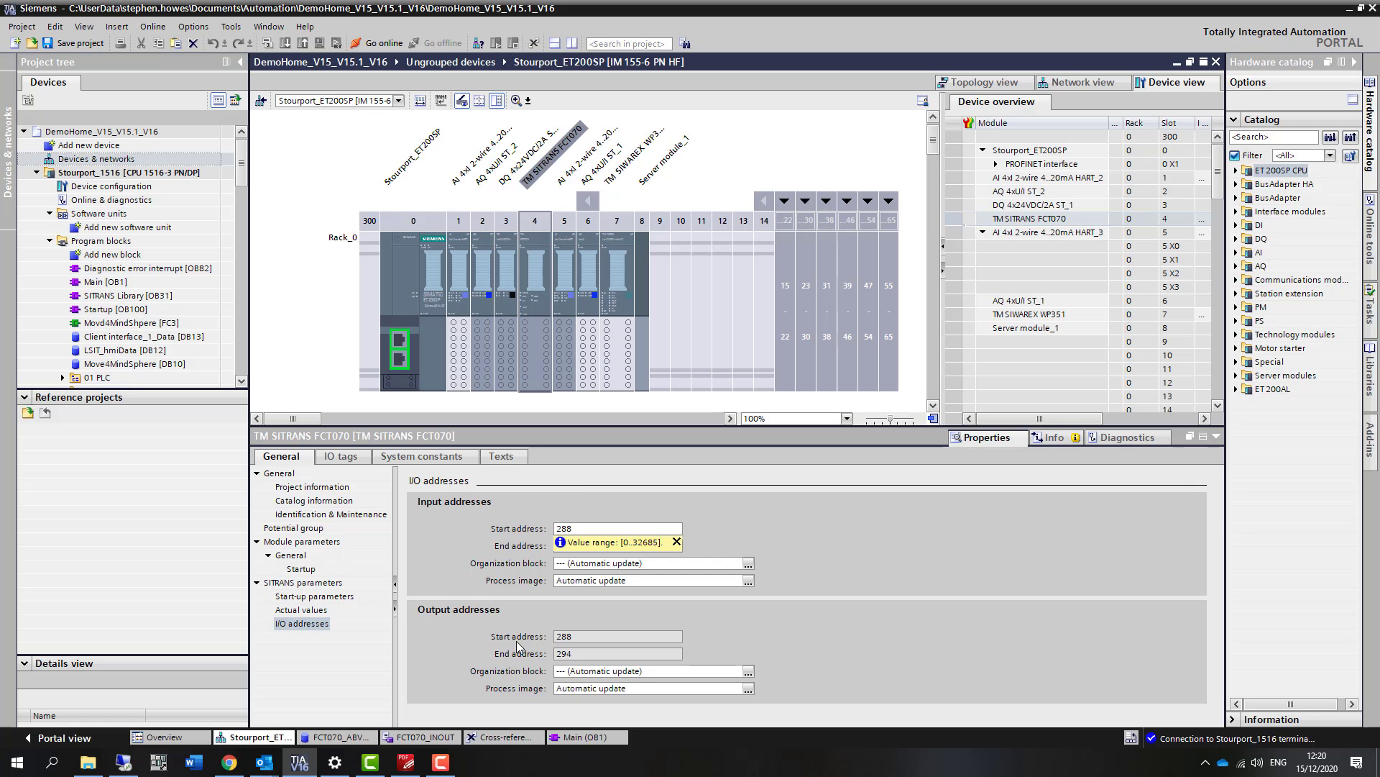
left_click_drag(578, 636, 556, 636)
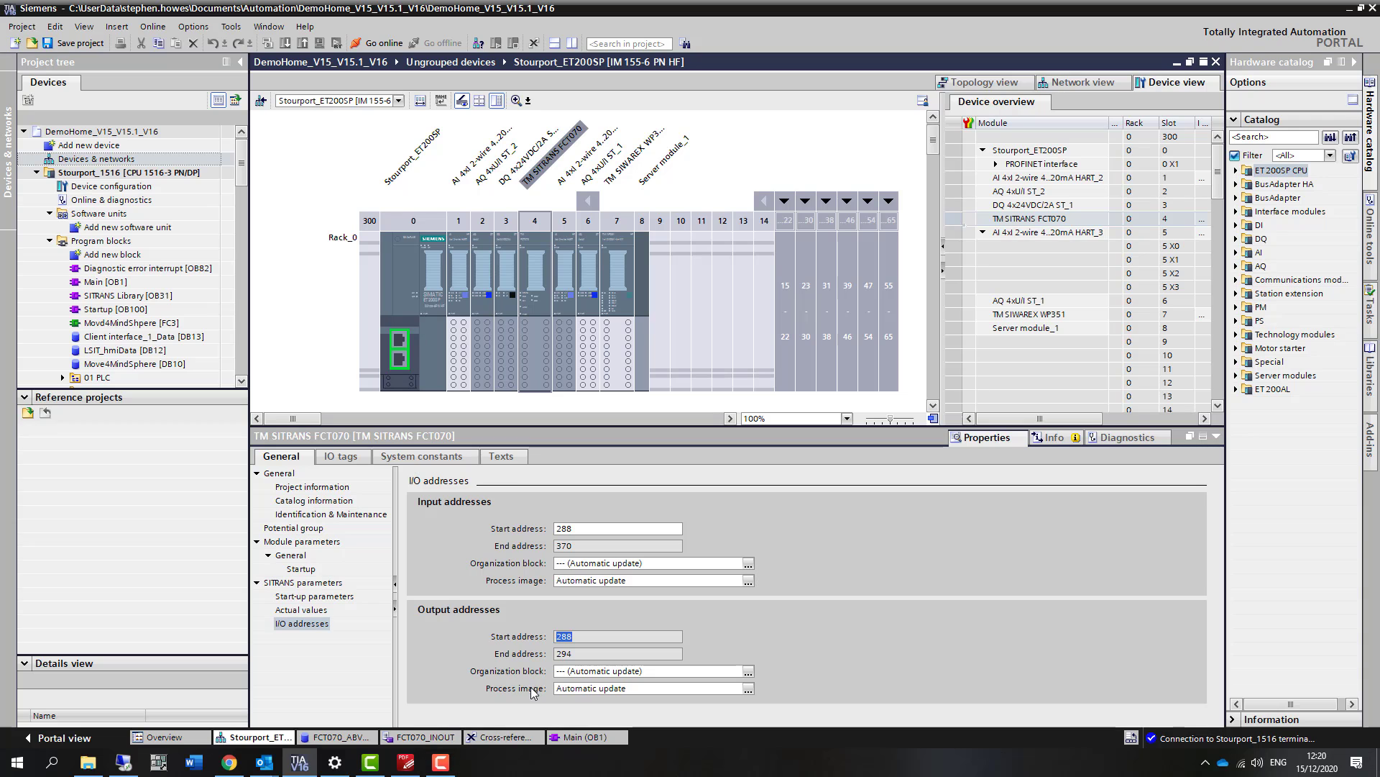
left_click(406, 763)
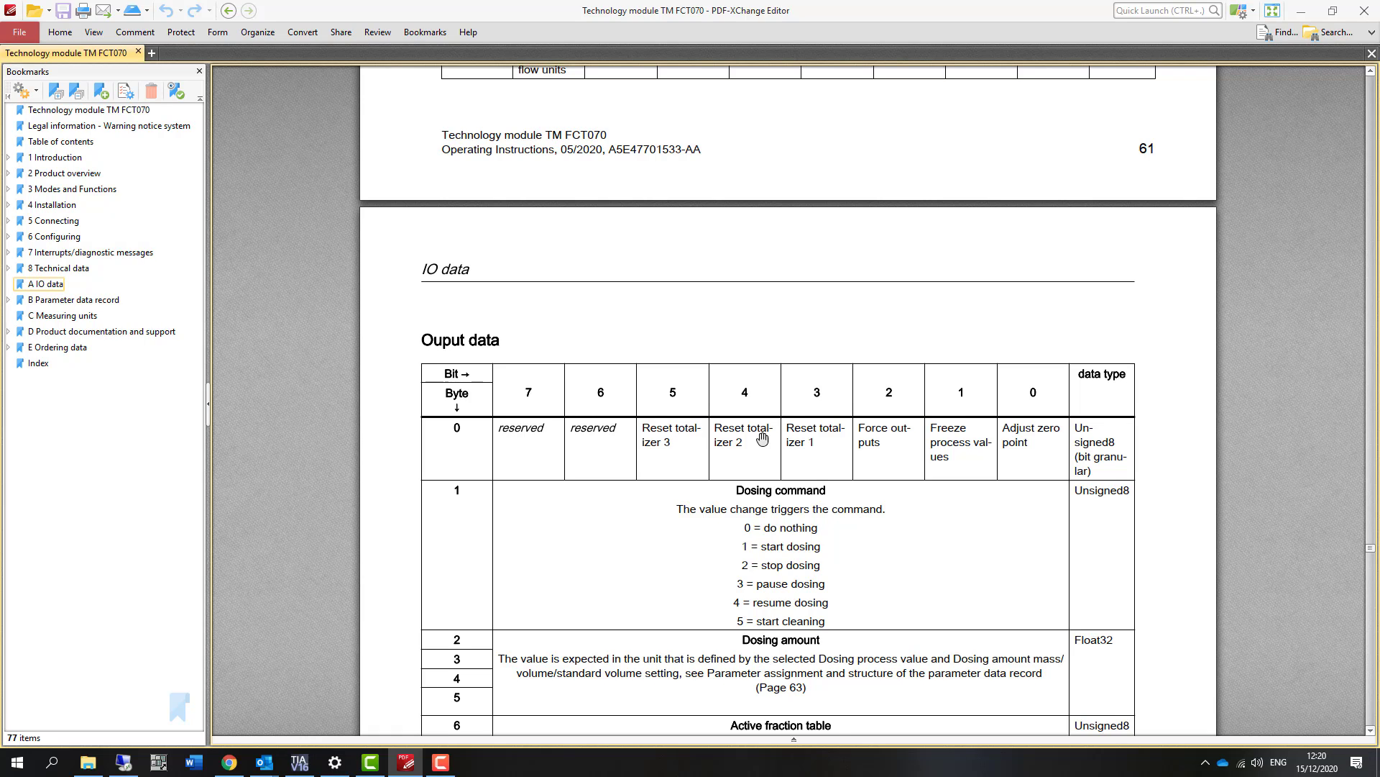
scroll(817, 440, "up", 1)
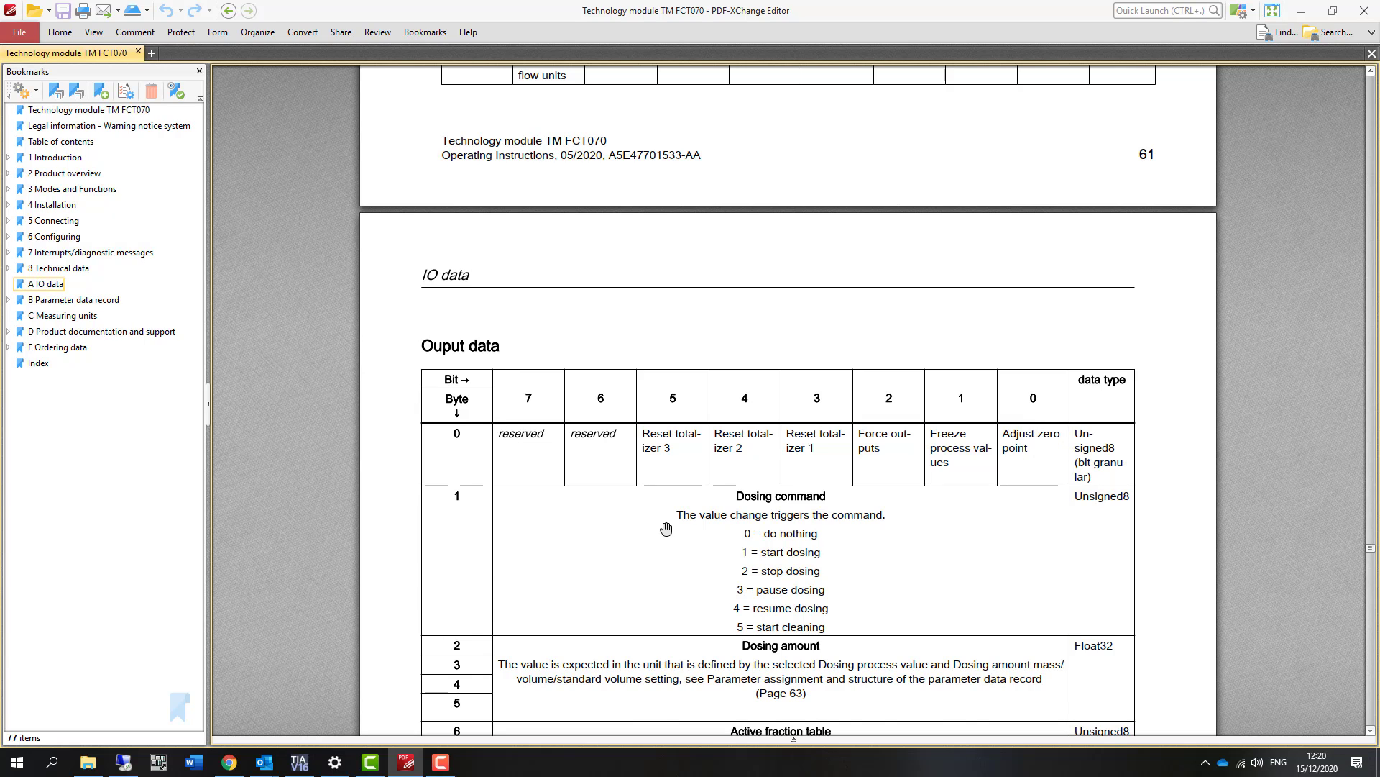
scroll(667, 529, "down", 1)
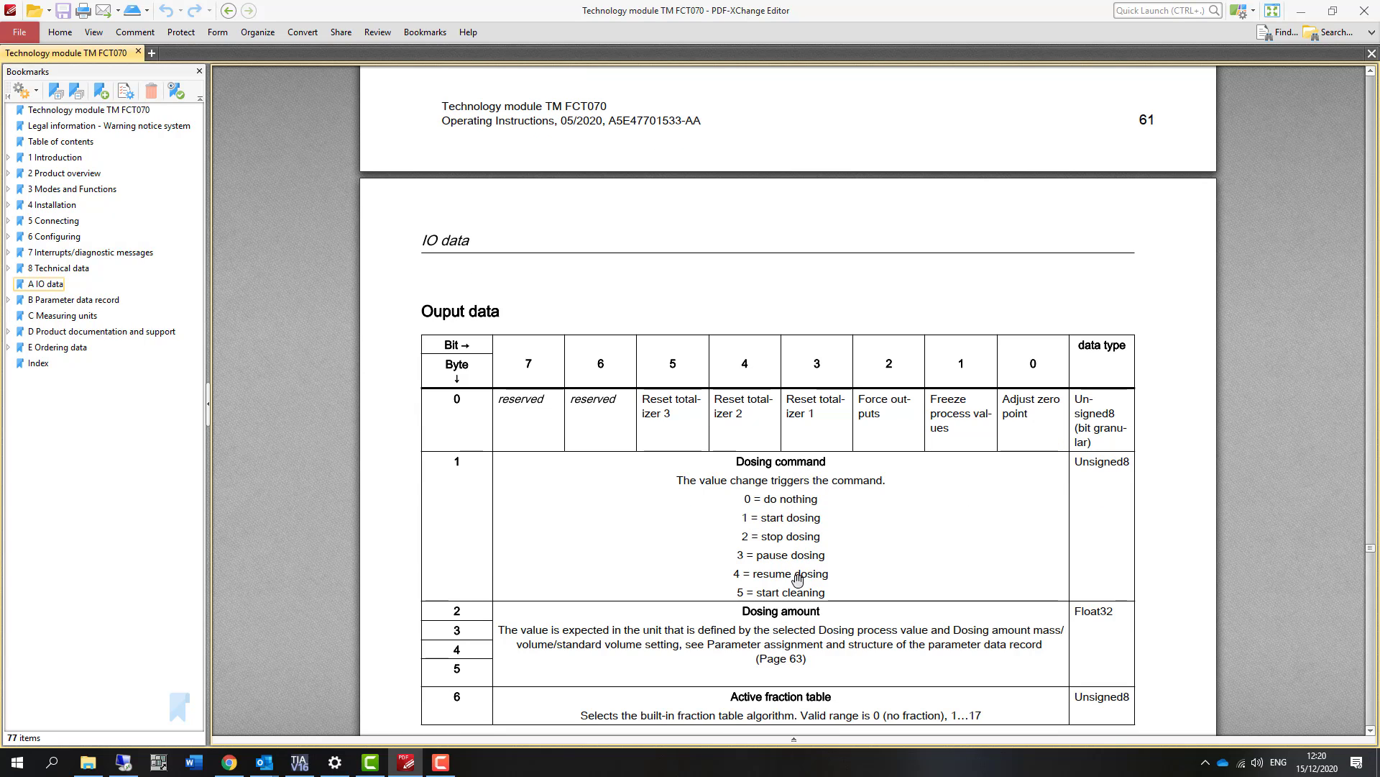
scroll(797, 579, "down", 2)
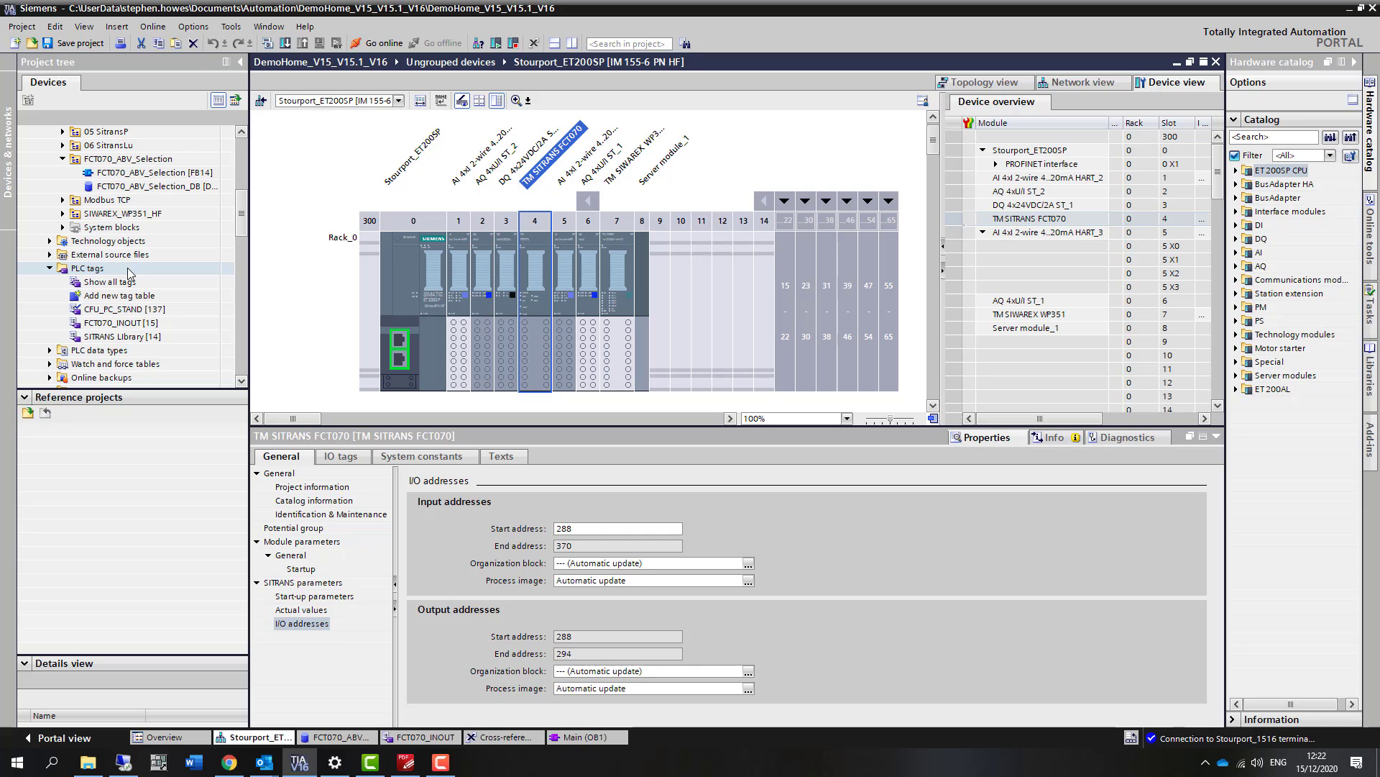
Open the FCT070_INOUT PLC tag table and examine the addresses of the process value, totalizer and Reset_Total tags.
double_click(113, 324)
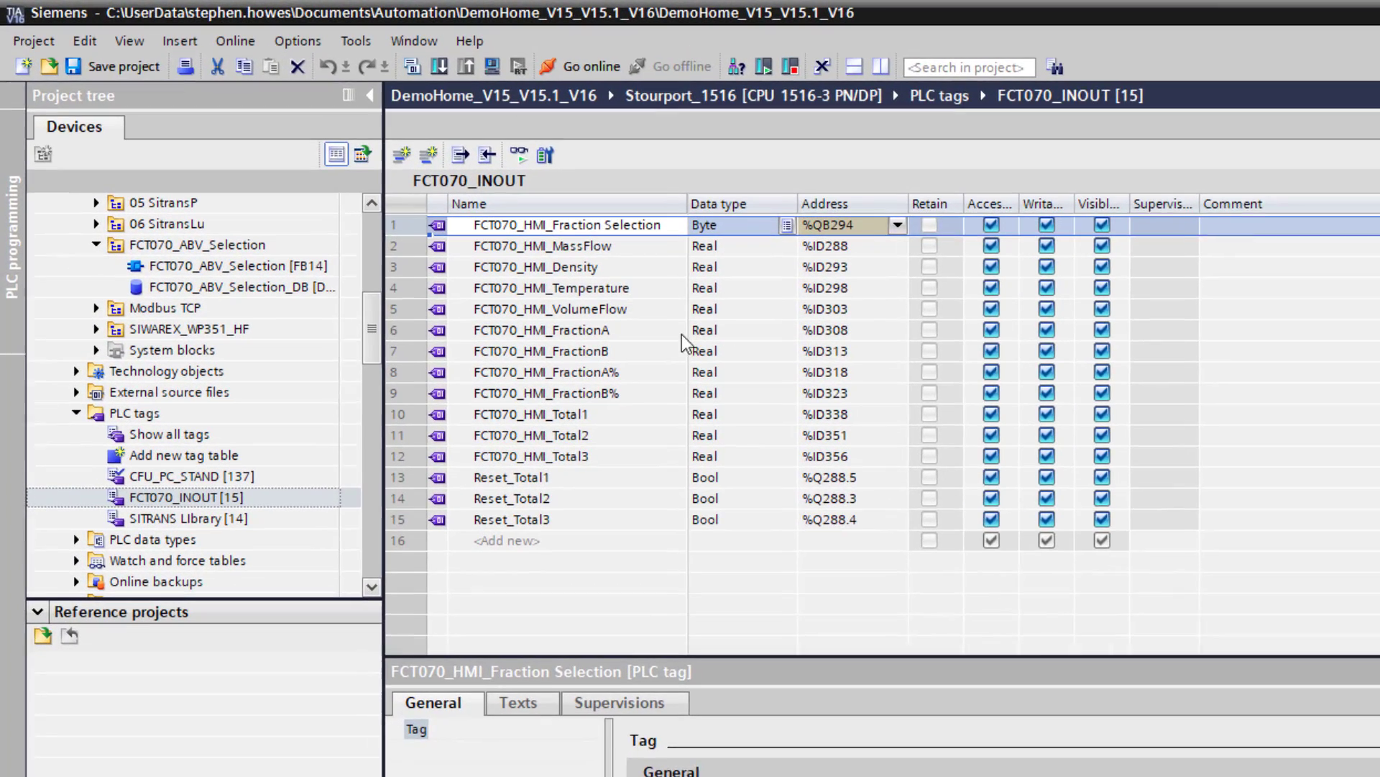
left_click(555, 161)
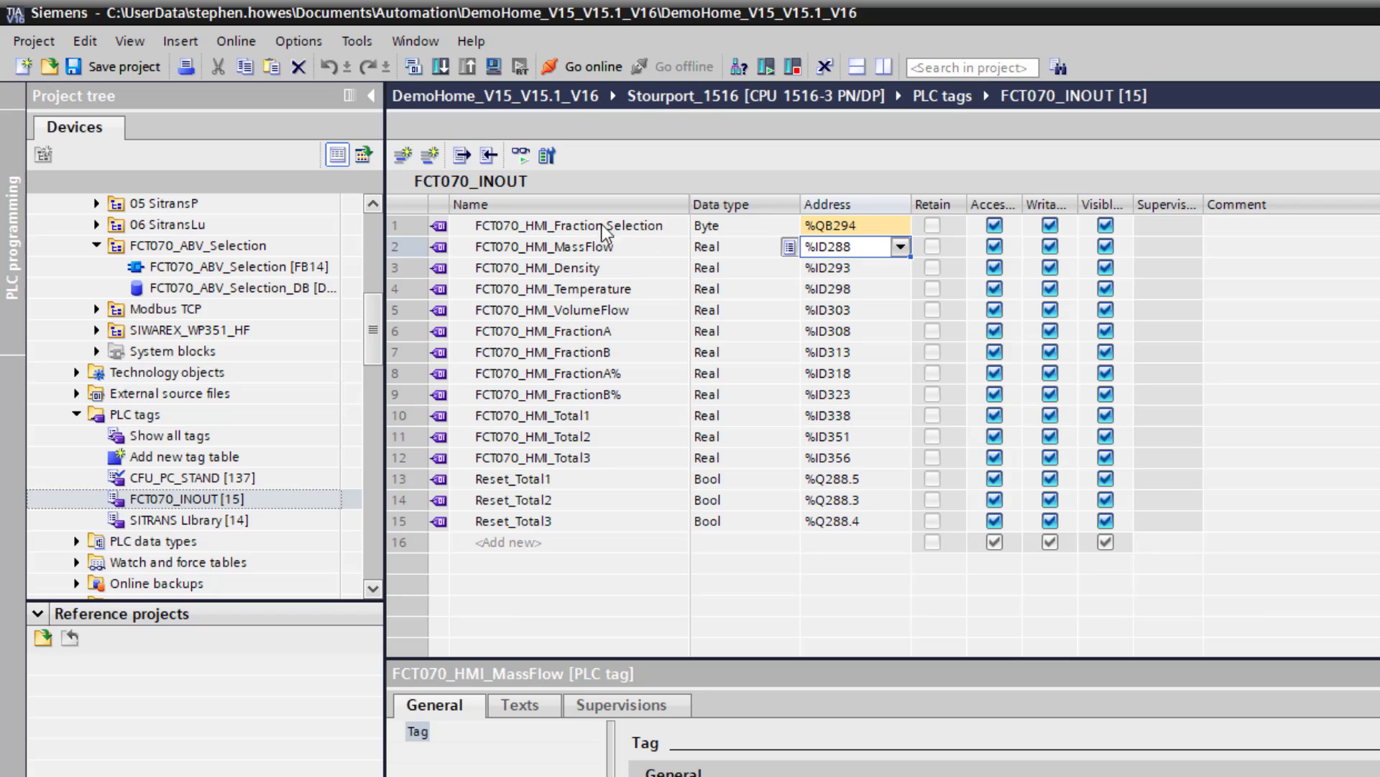
left_click(597, 249)
left_click(598, 267)
left_click(609, 292)
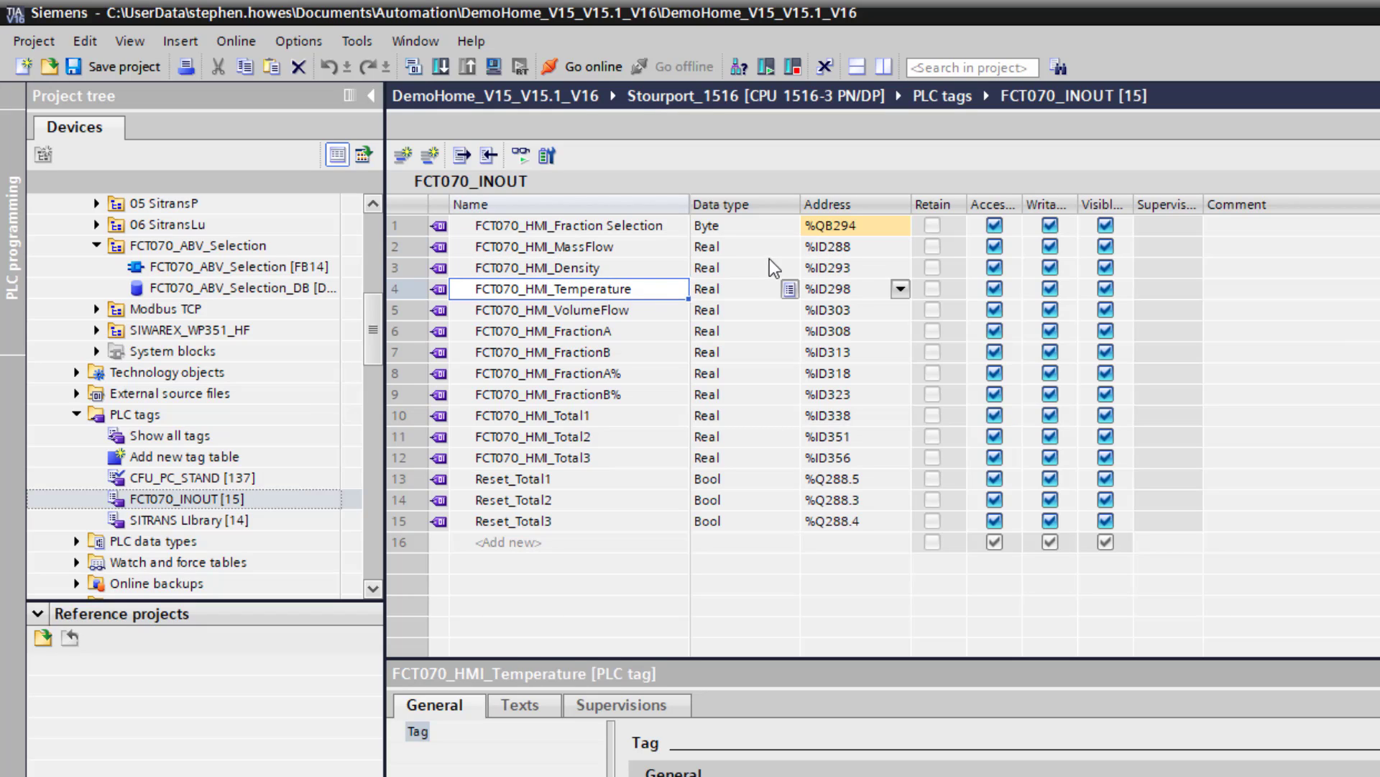
left_click(834, 267)
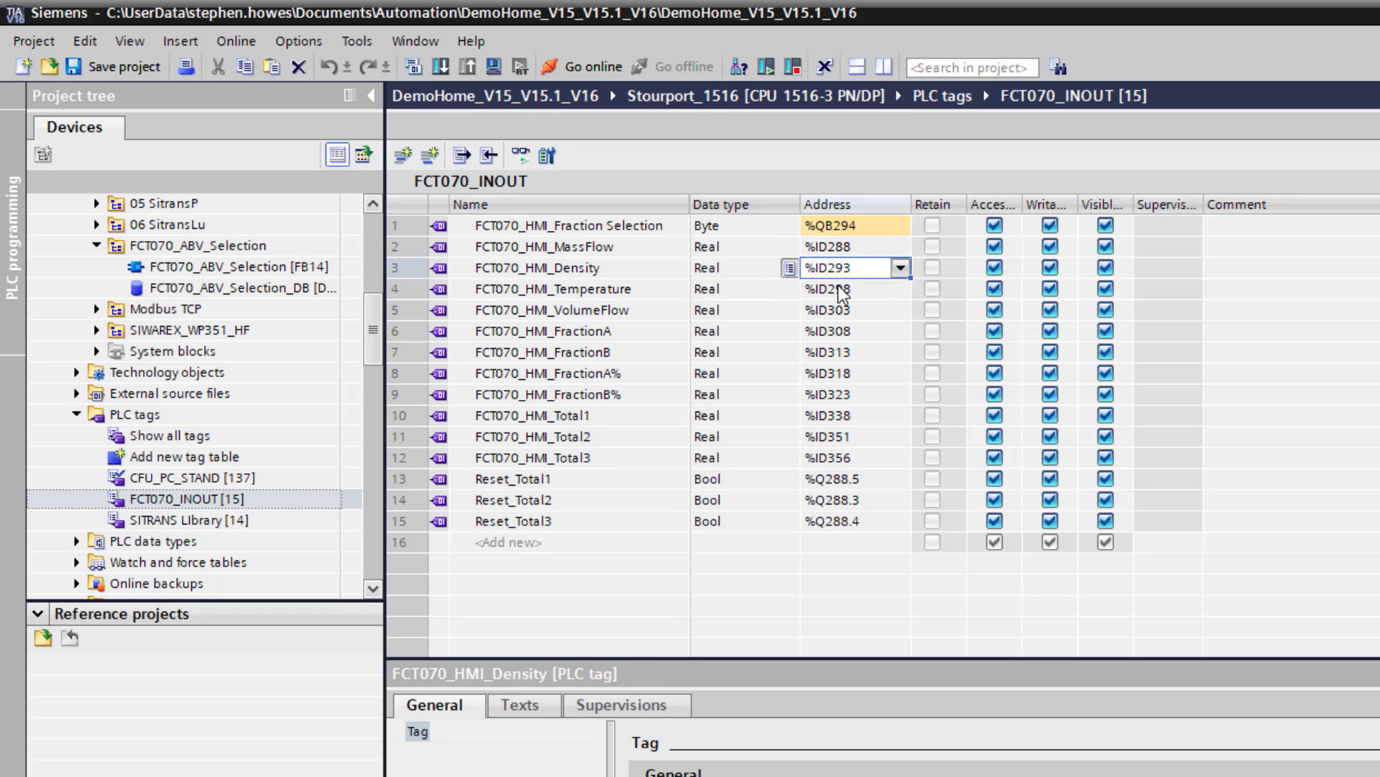
left_click(834, 250)
left_click(837, 270)
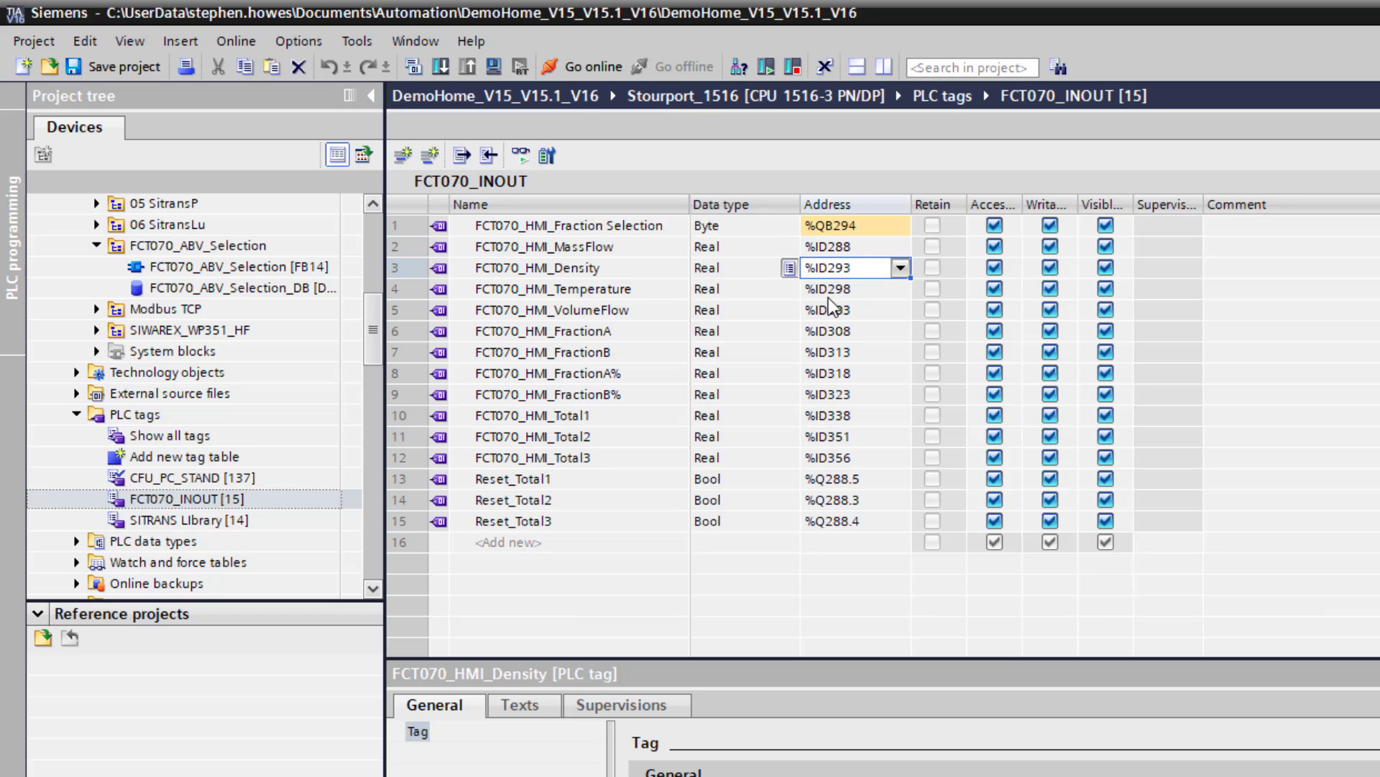
left_click(840, 456)
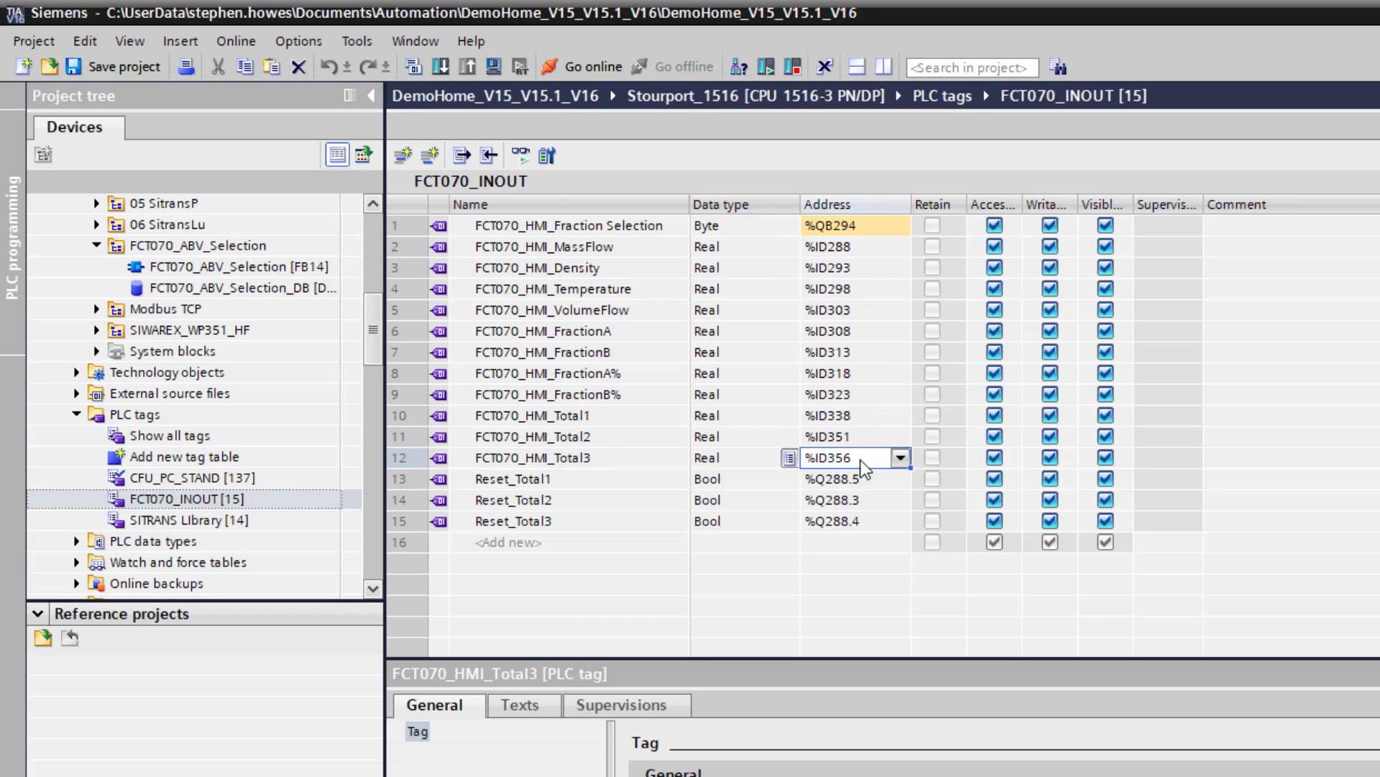
left_click_drag(399, 478, 400, 522)
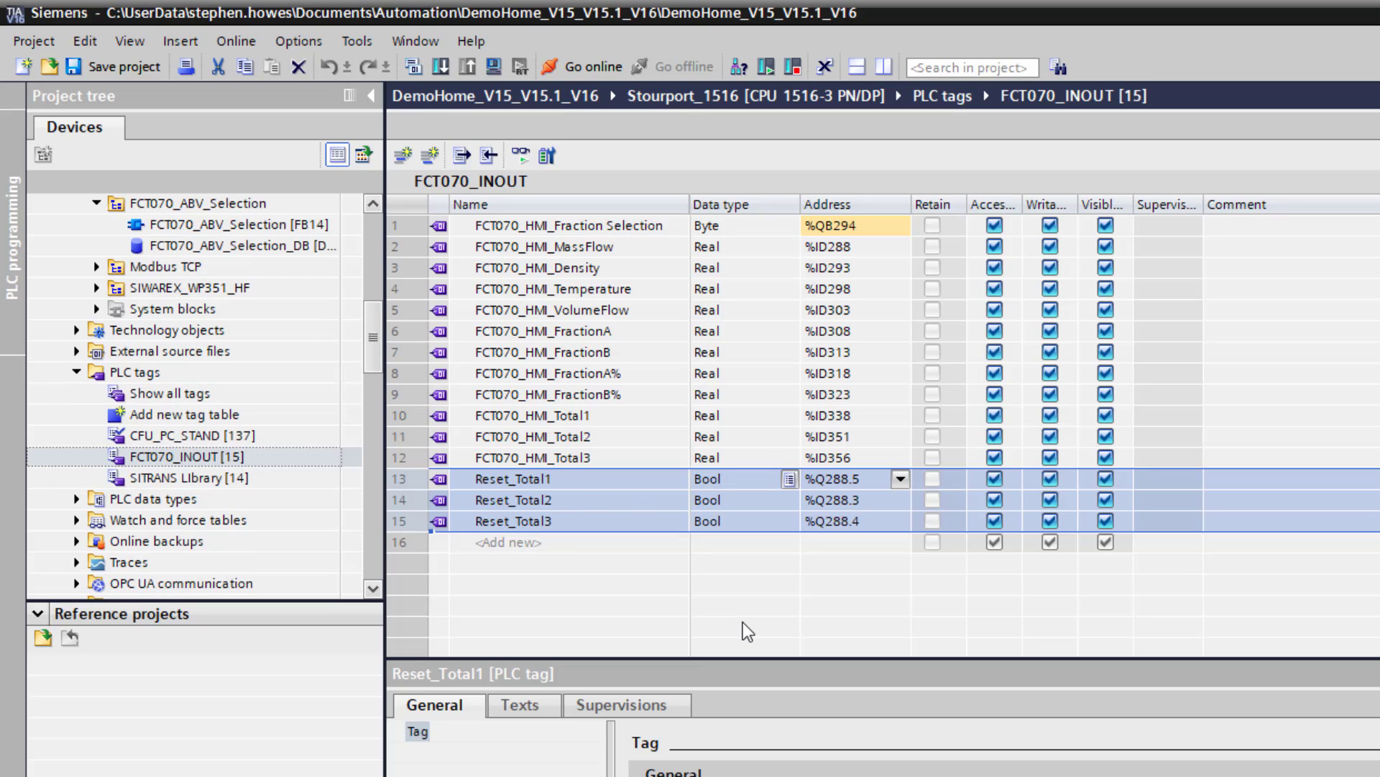
Monitor the FCT070_INOUT tags online, examine the live temperature, totalizer and FractionA% values, and go offline again.
left_click(519, 158)
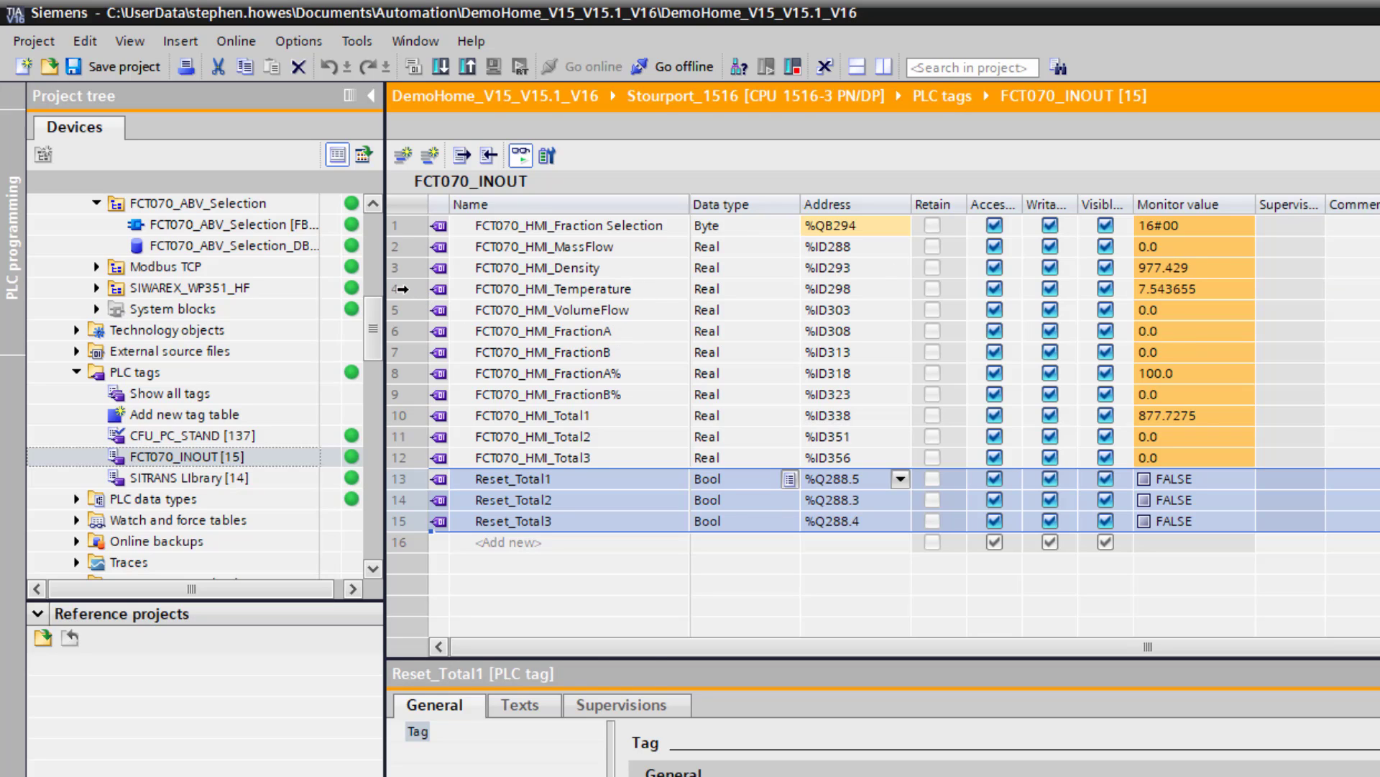
left_click(1145, 291)
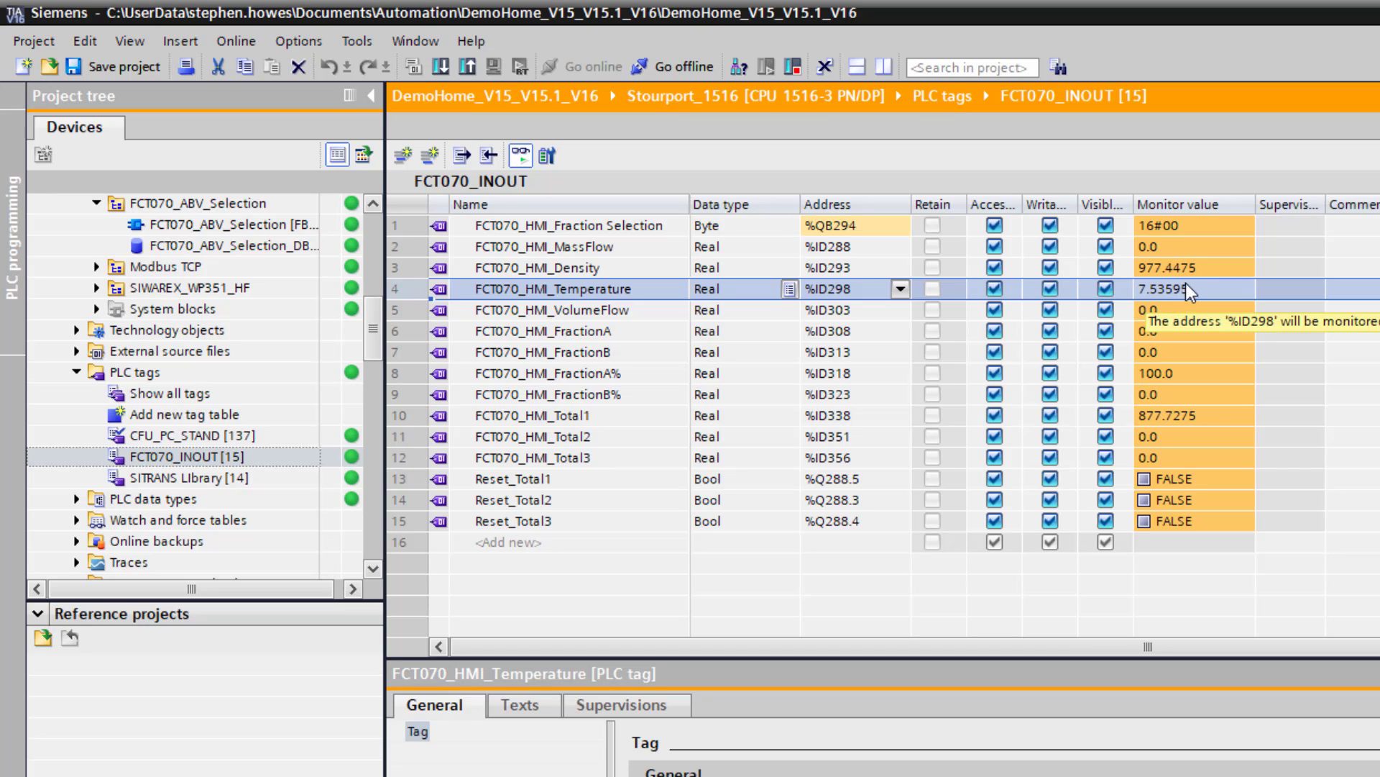
left_click(1167, 416)
left_click(386, 416)
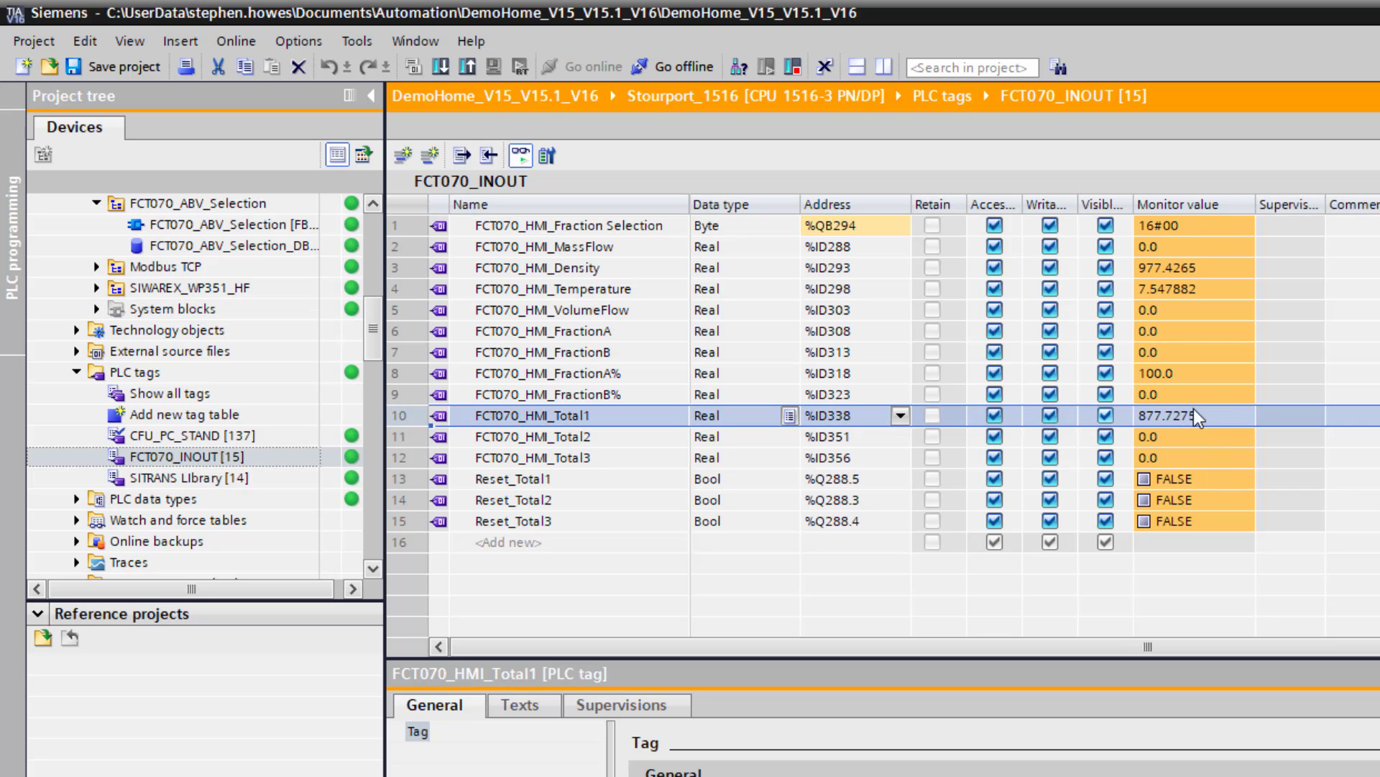
left_click(404, 434)
left_click_drag(403, 434, 398, 457)
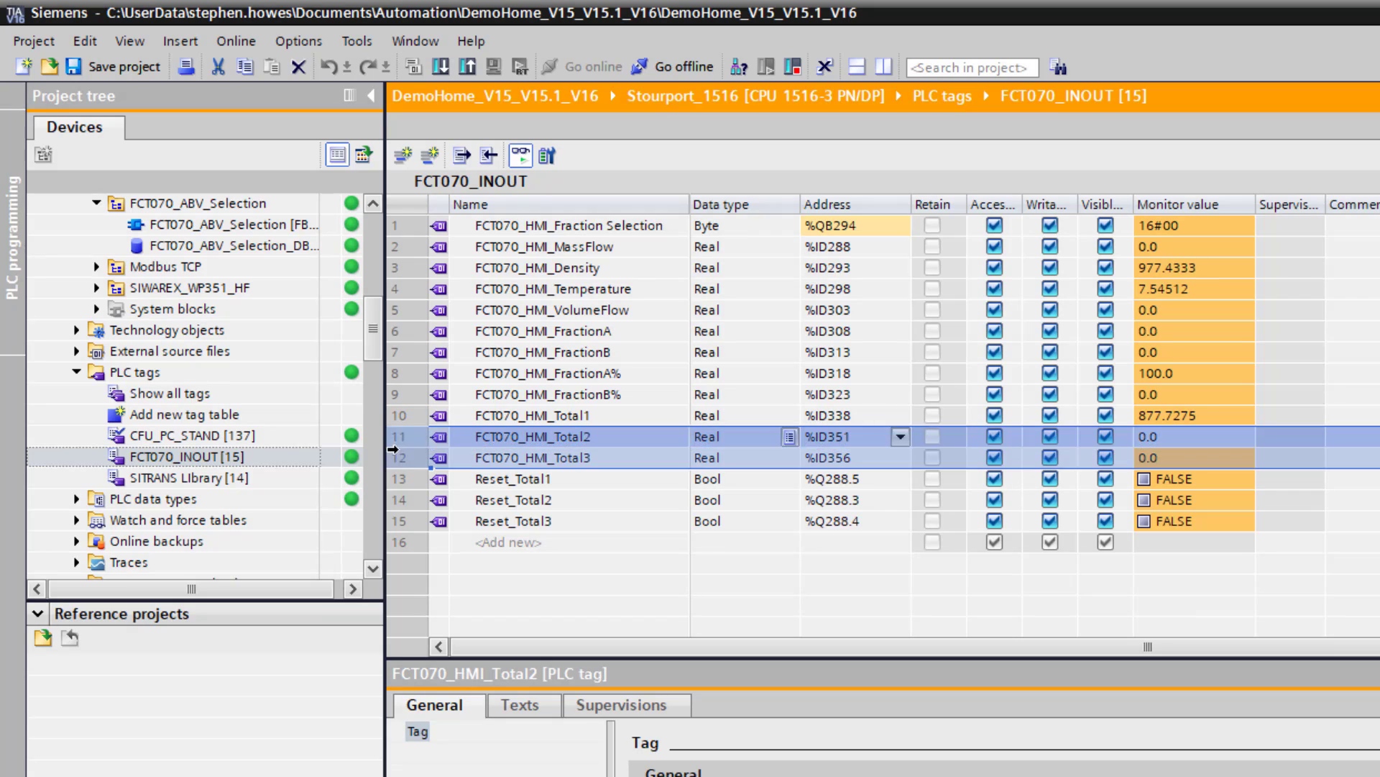
left_click(1182, 374)
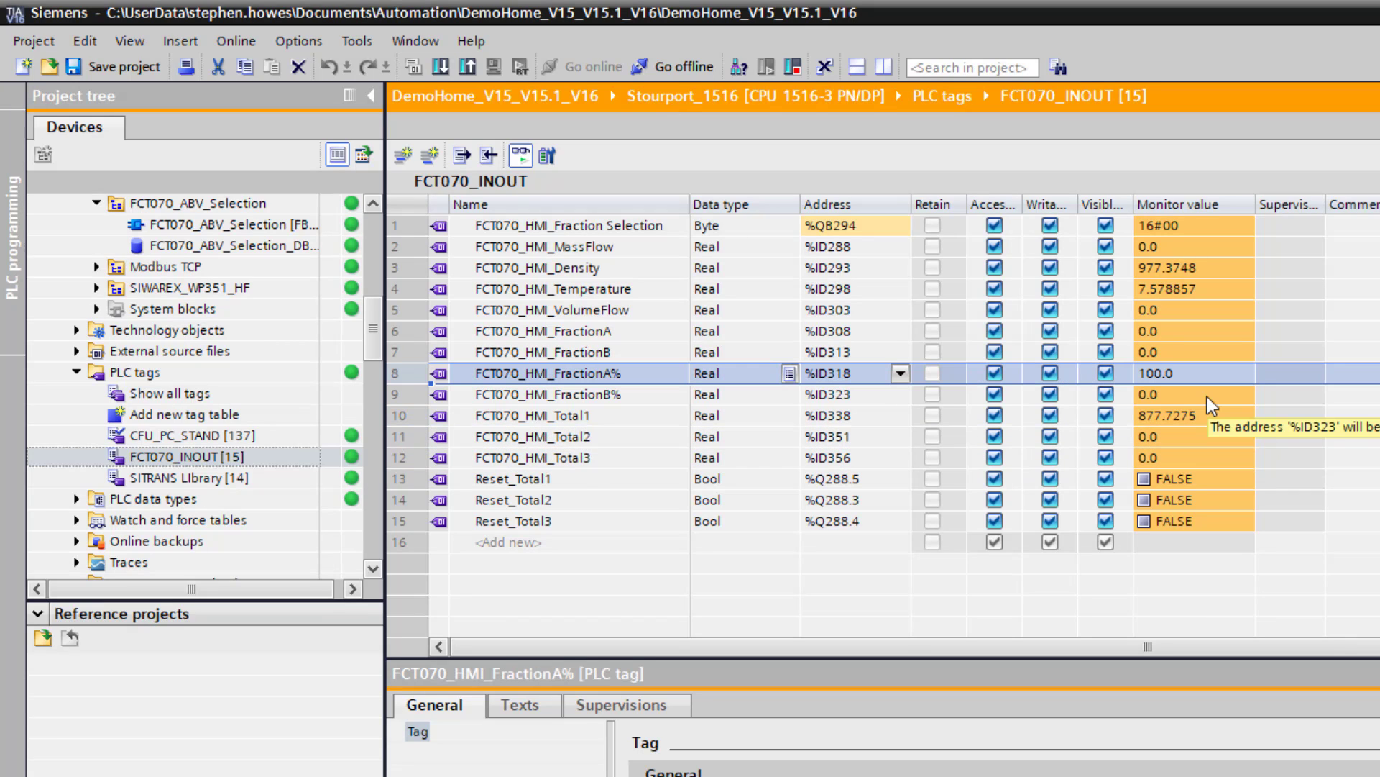
left_click(676, 69)
Expand the Screens folder of Stourport_HMI and its FCT070_ABV screen group in the project tree.
left_click_drag(374, 339, 376, 464)
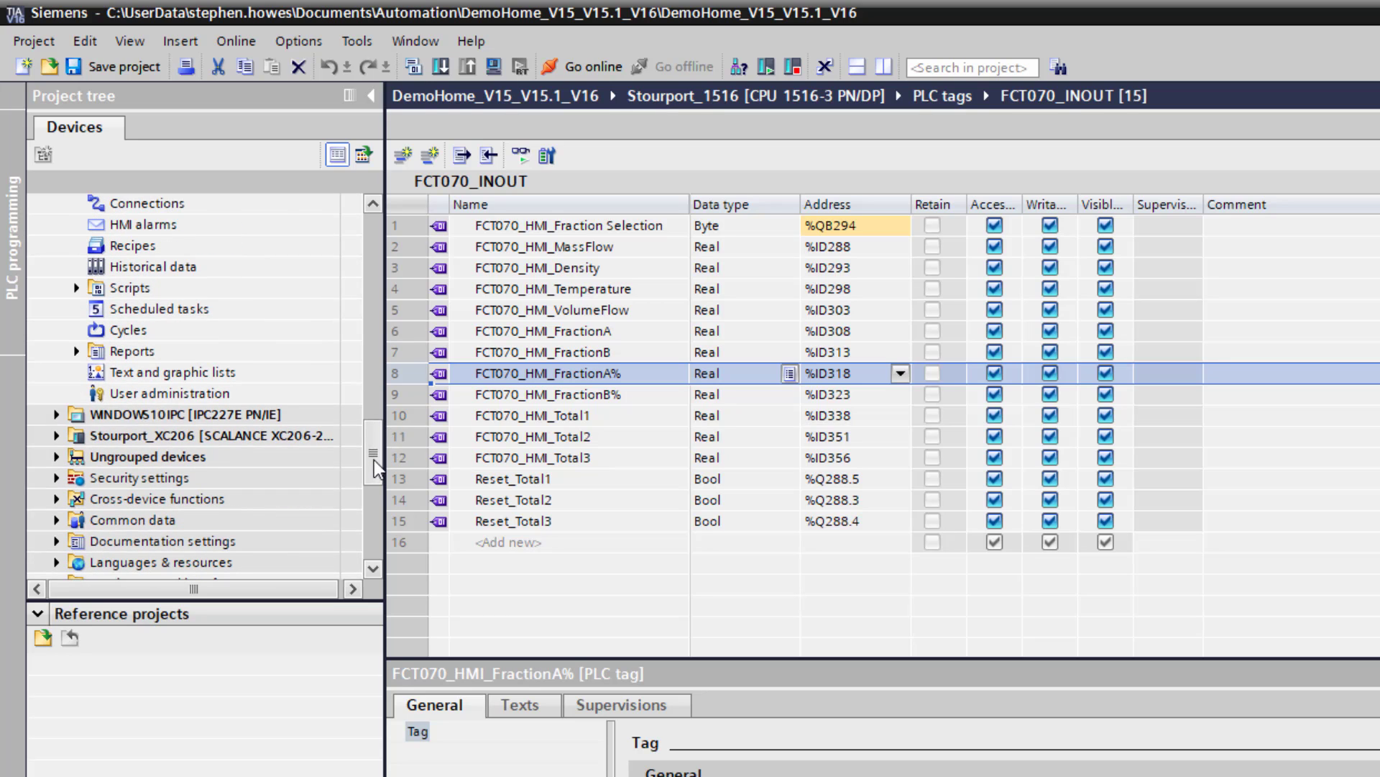
left_click(57, 414)
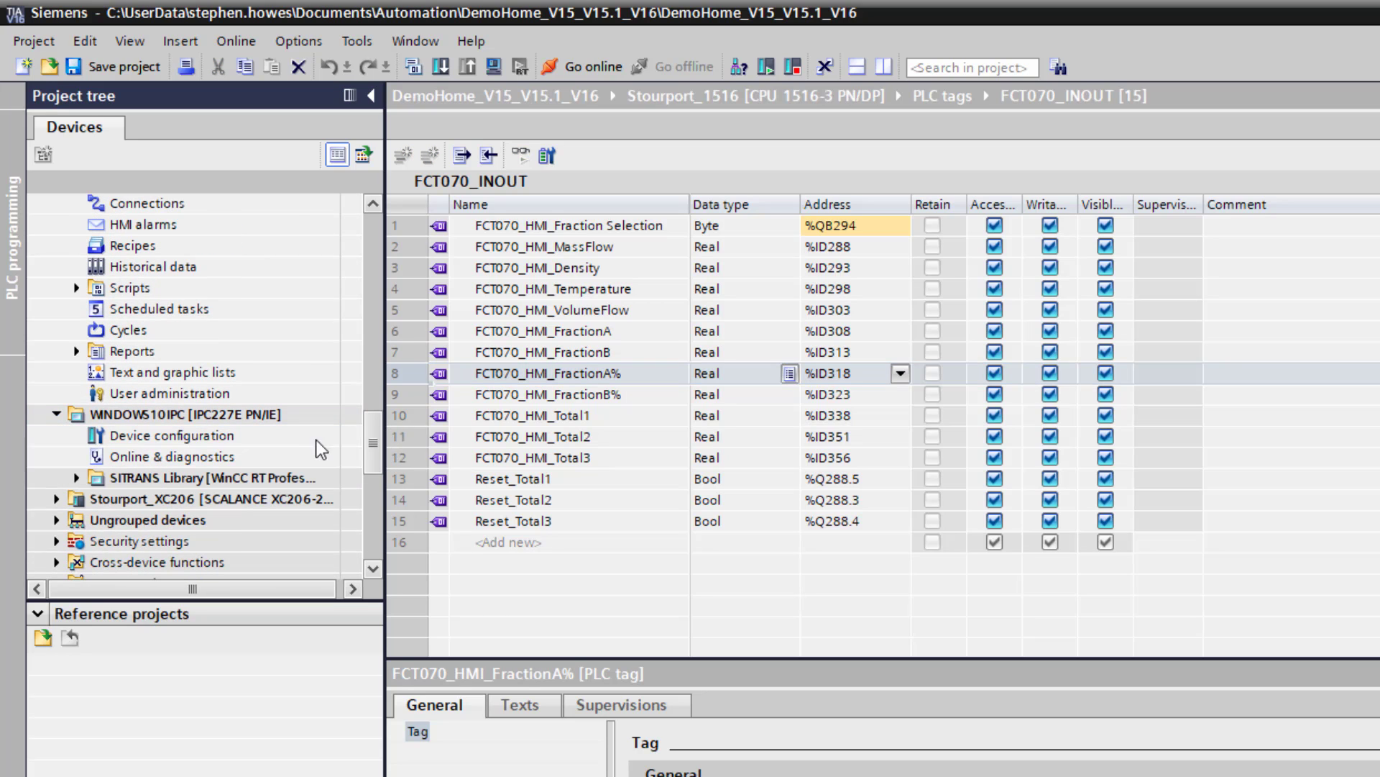
left_click(57, 415)
scroll(209, 374, "up", 4)
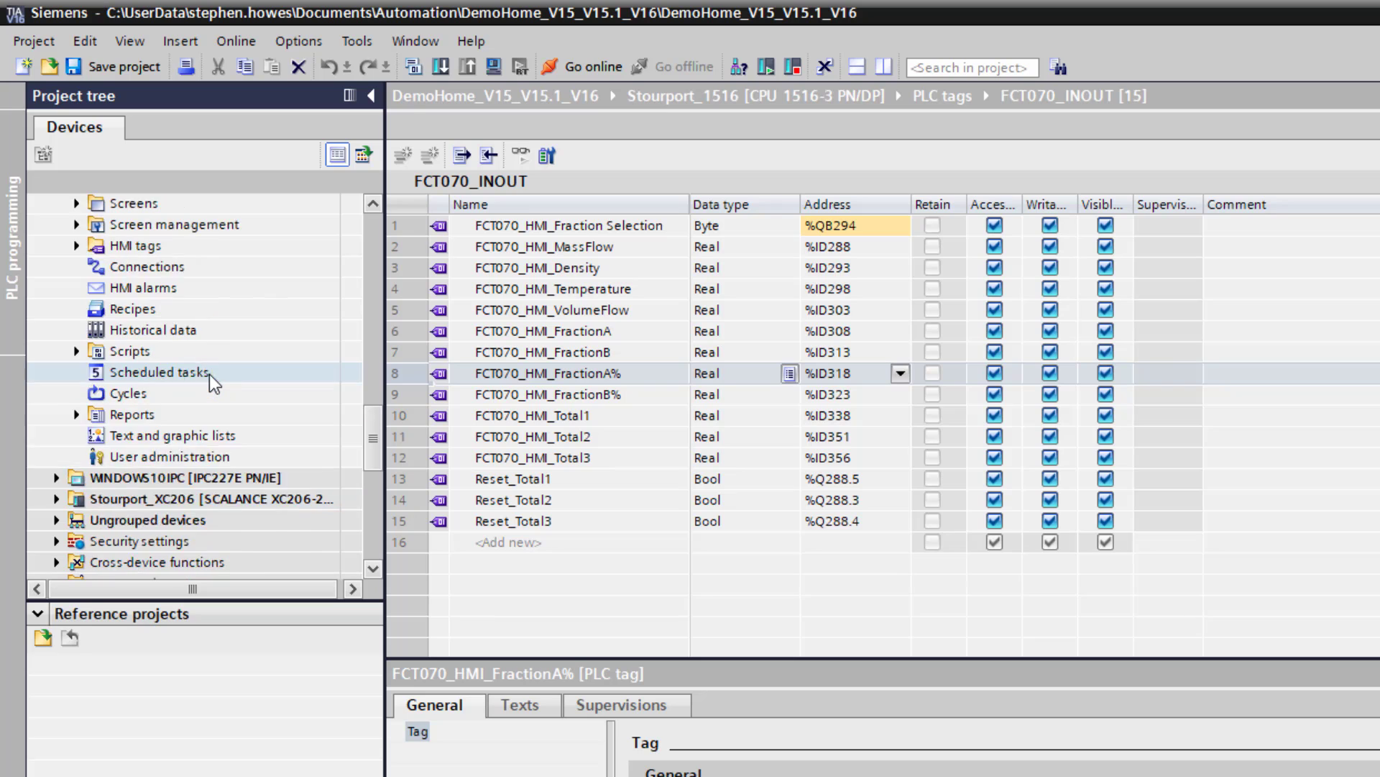
left_click(180, 308)
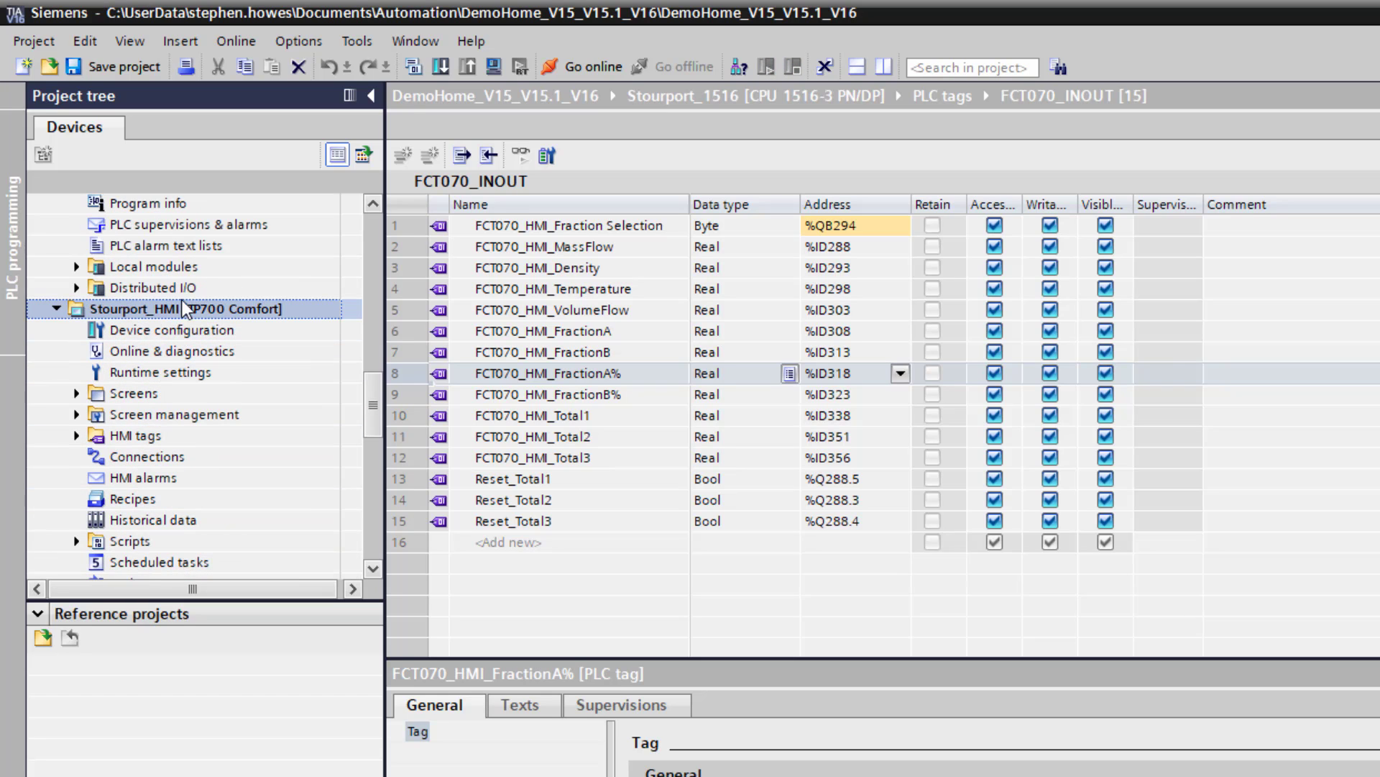
left_click(77, 394)
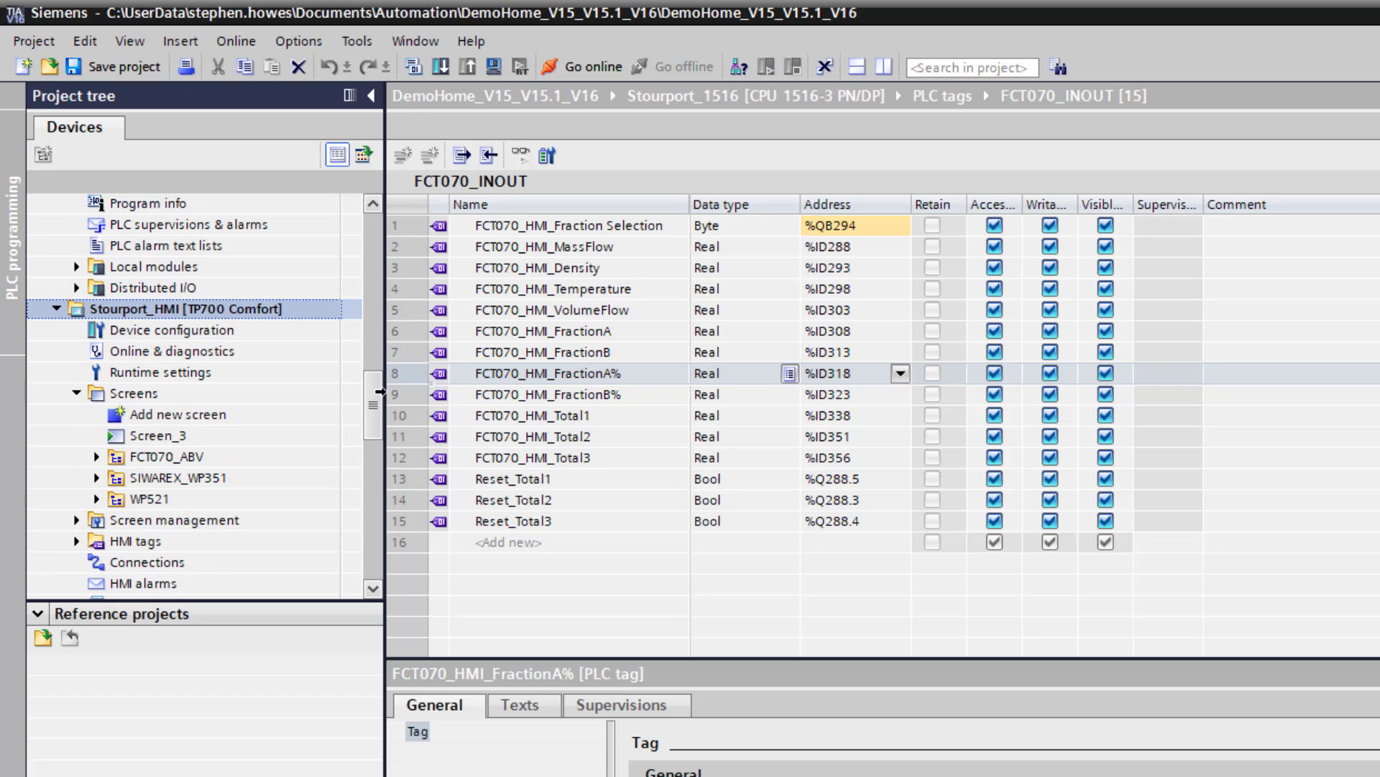
left_click(96, 457)
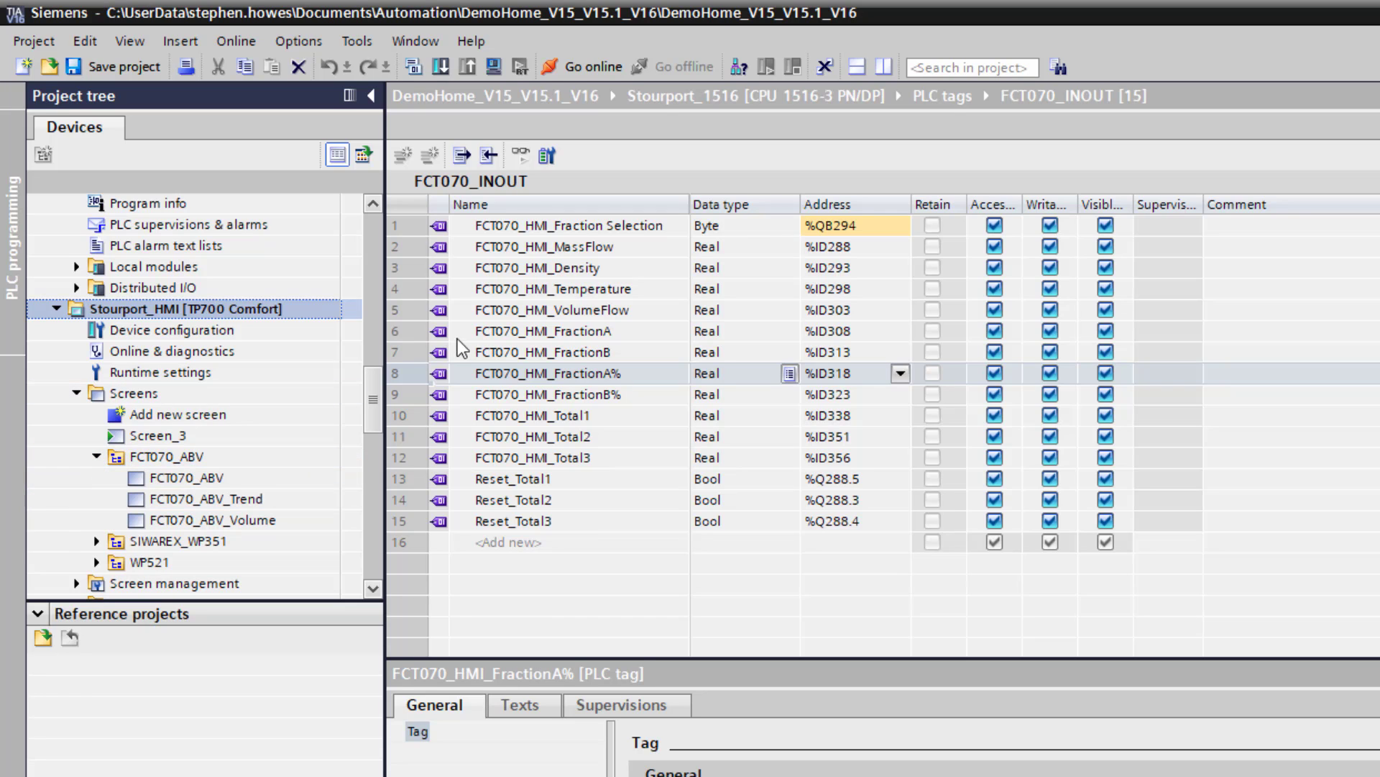
left_click_drag(378, 408, 372, 421)
scroll(373, 420, "down", 2)
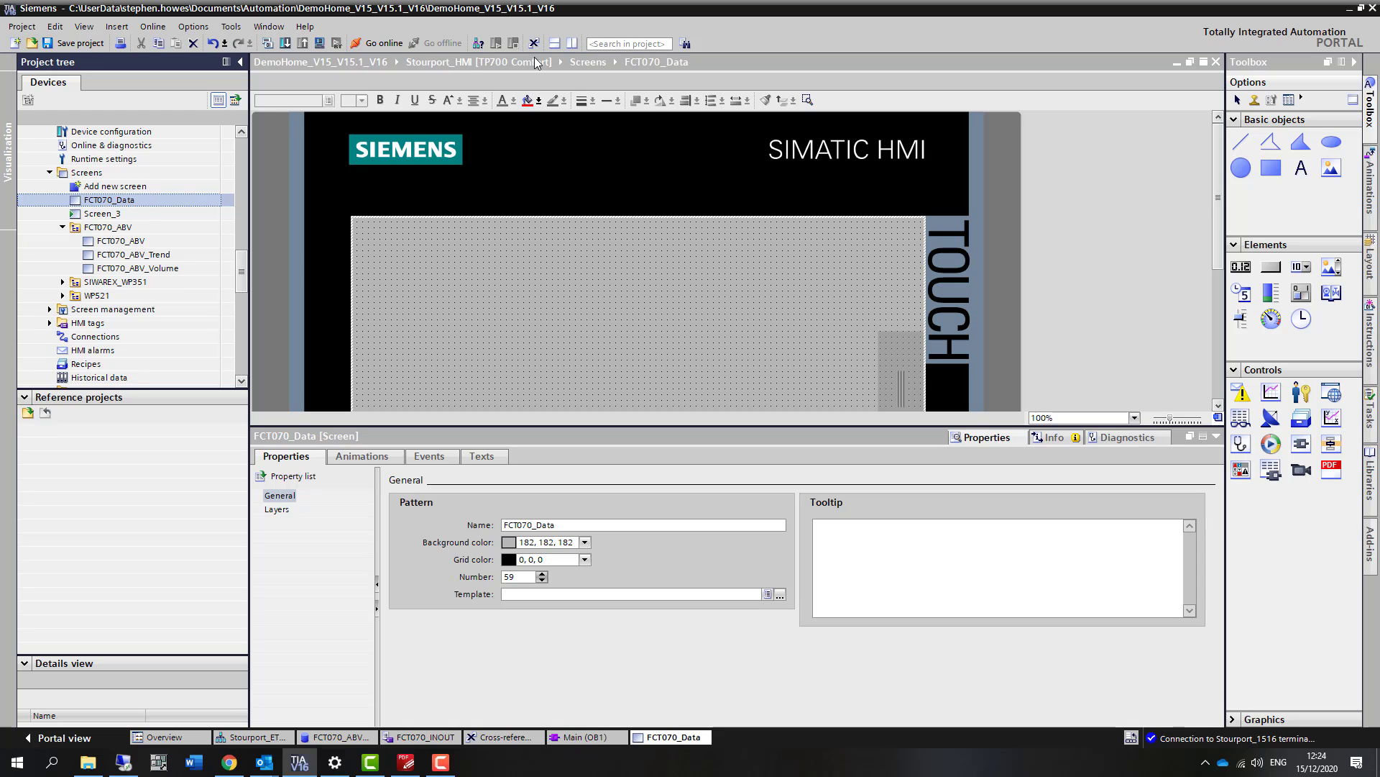
Split the editor to show the FCT070_INOUT table beside the FCT070_Data screen and place I/O fields for tags FCT070_HMI_MassFlow through FCT070_HMI_Total3.
left_click(571, 43)
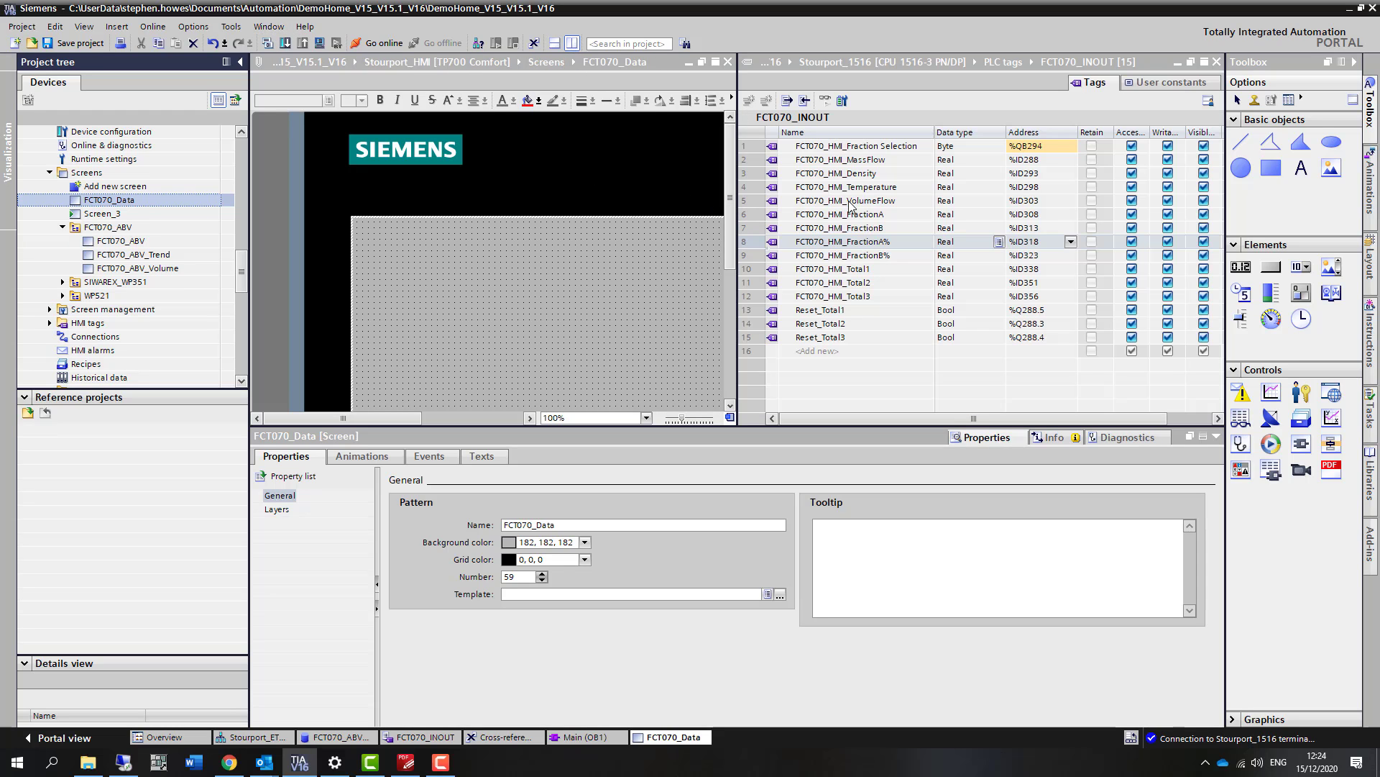
left_click(773, 161)
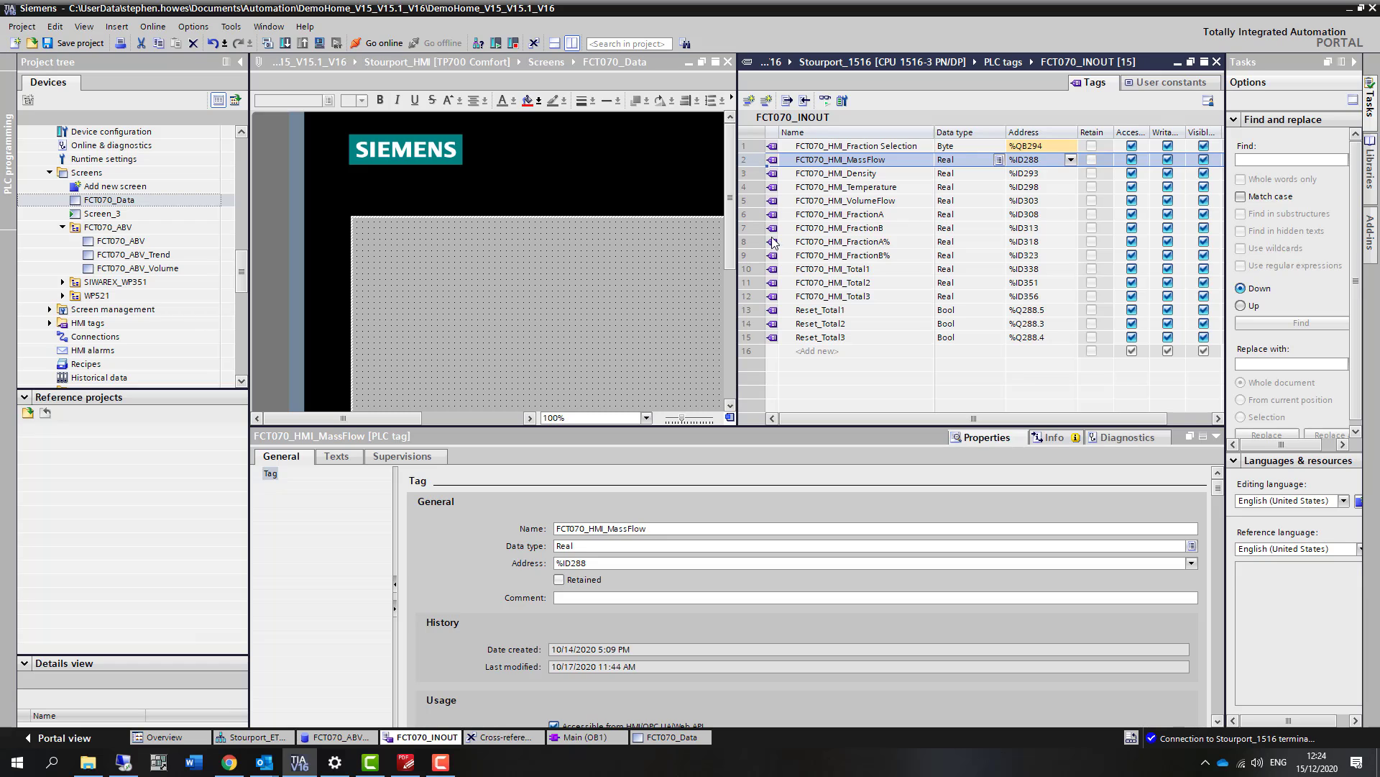
left_click(748, 296, "shift")
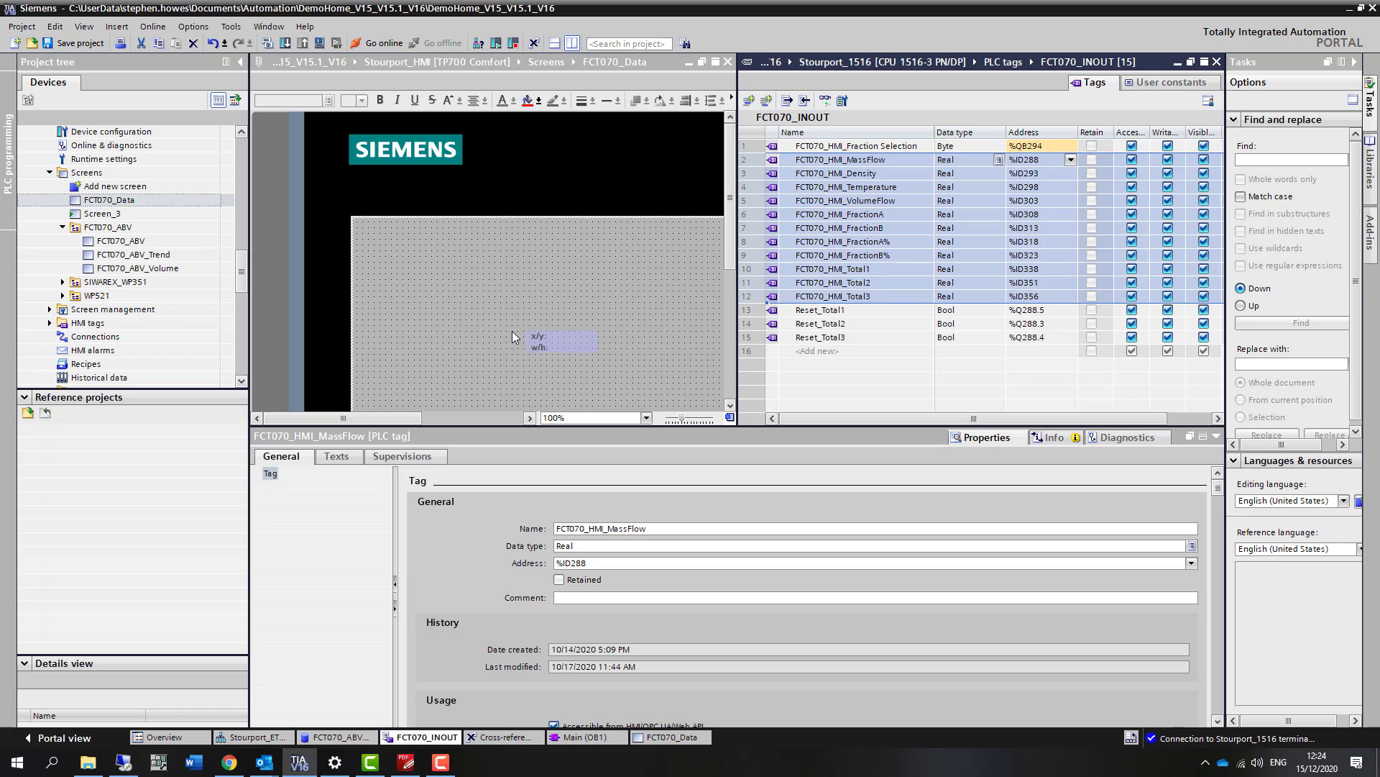
left_click_drag(513, 332, 513, 332)
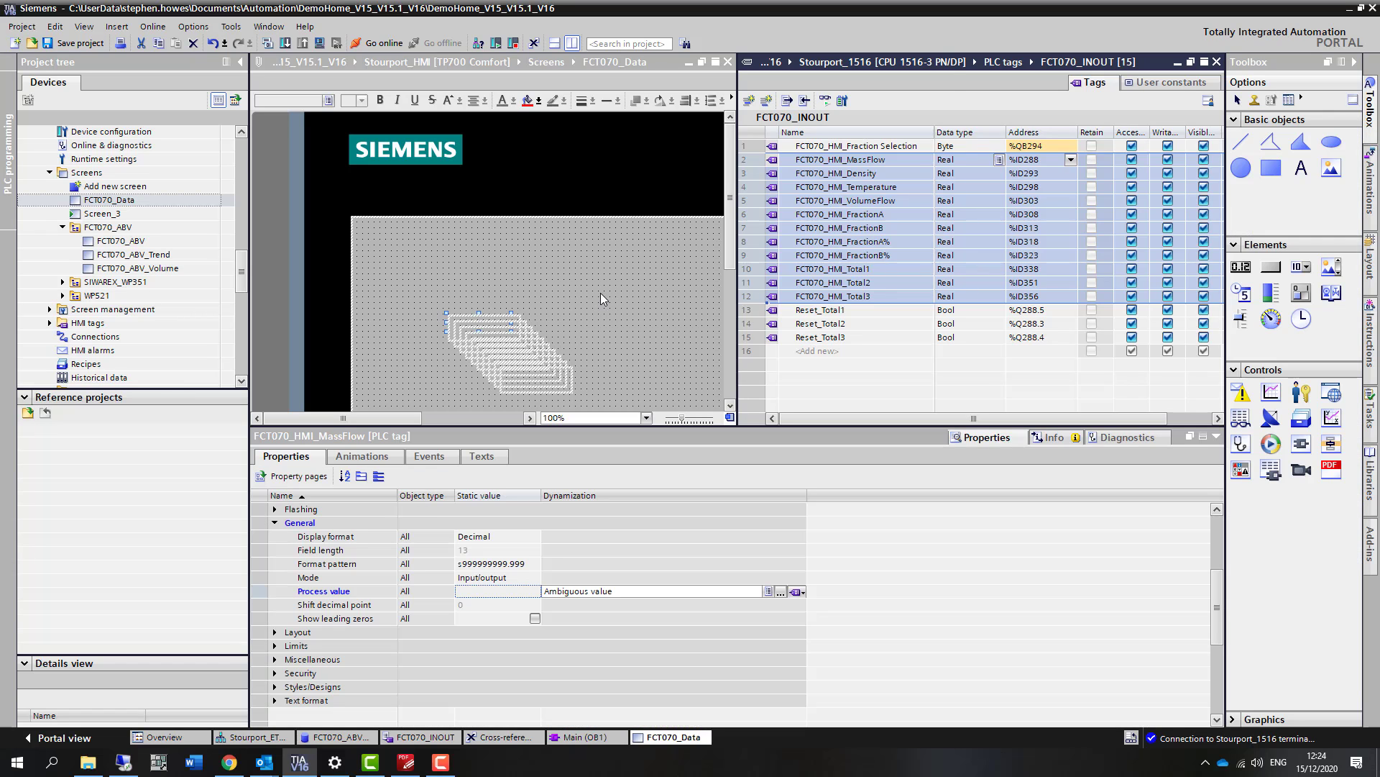
left_click(587, 357)
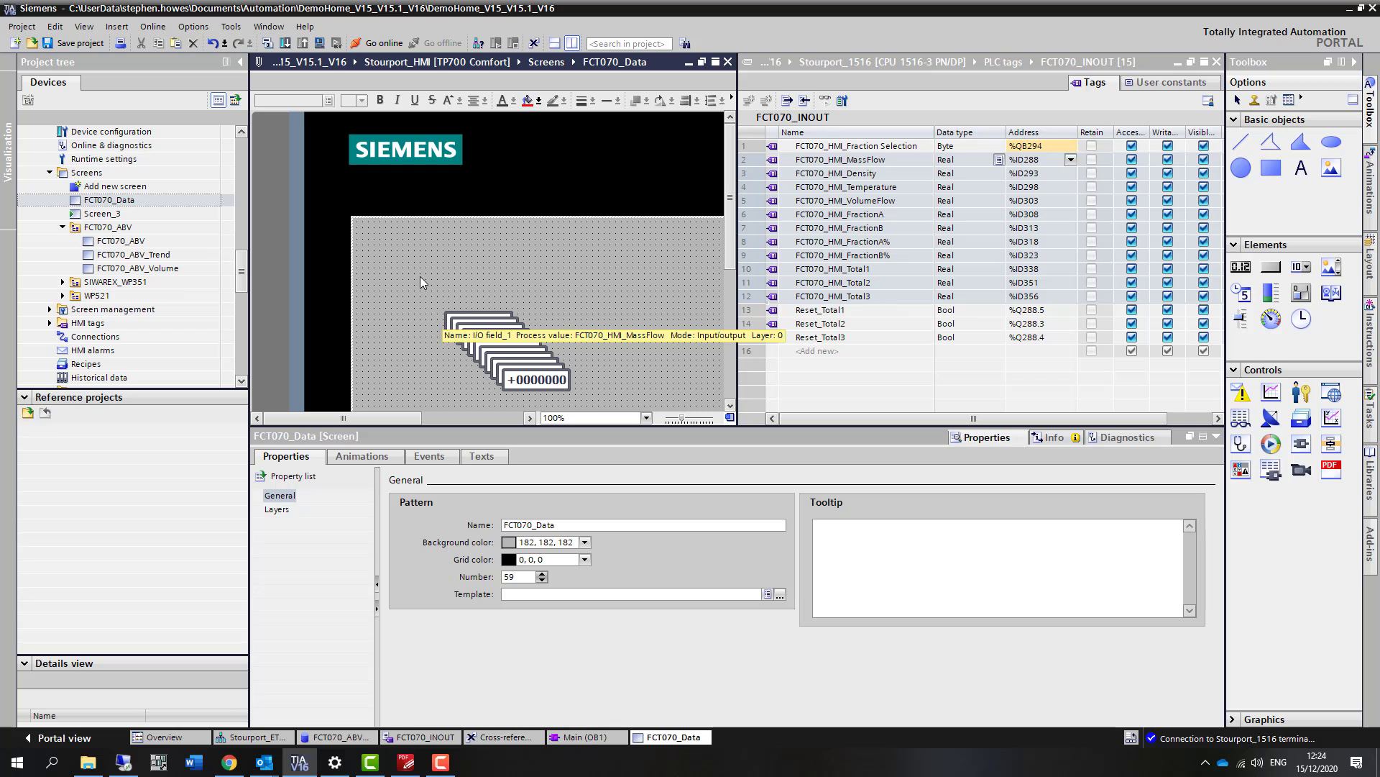
Arrange the stacked I/O fields in one column on the FCT070_Data screen and check the first field's process value.
left_click_drag(420, 276, 582, 404)
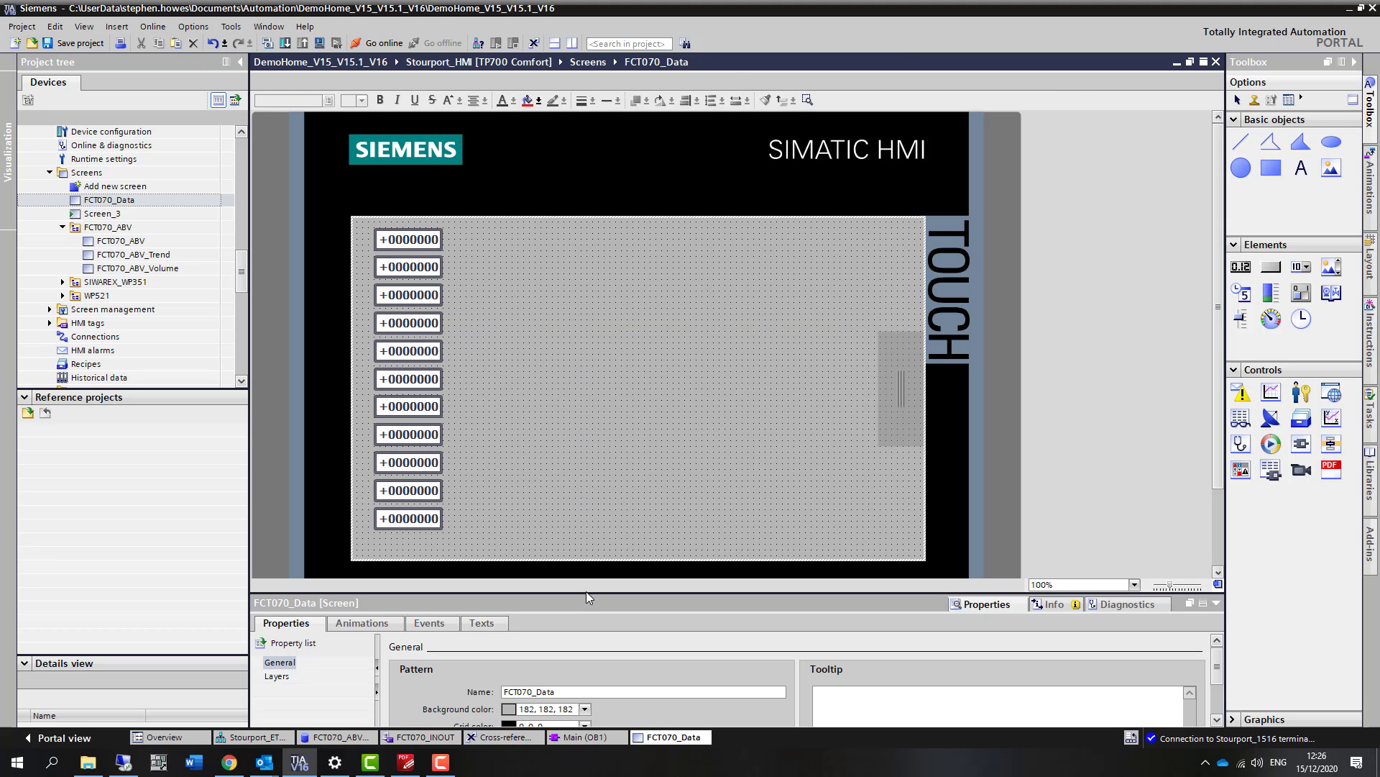
left_click_drag(587, 594, 591, 552)
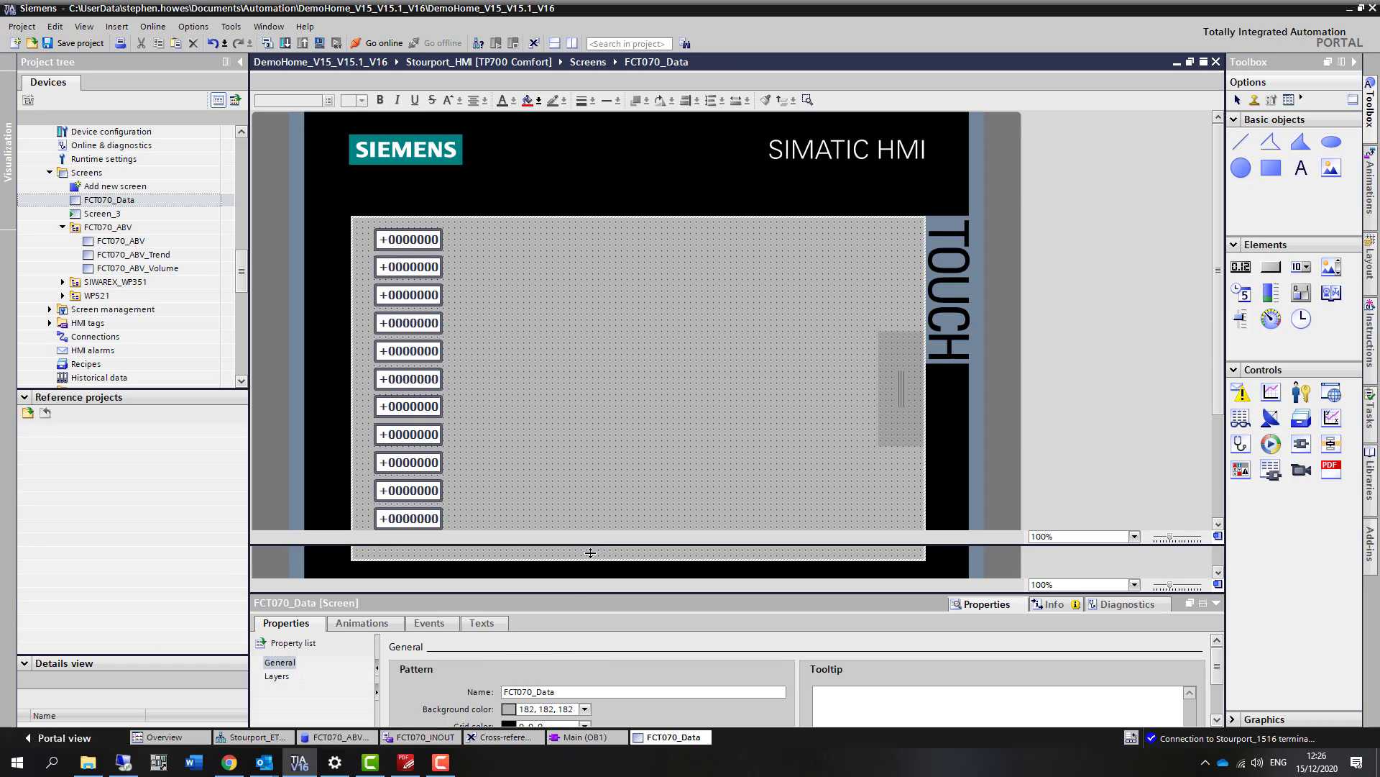
left_click(397, 232)
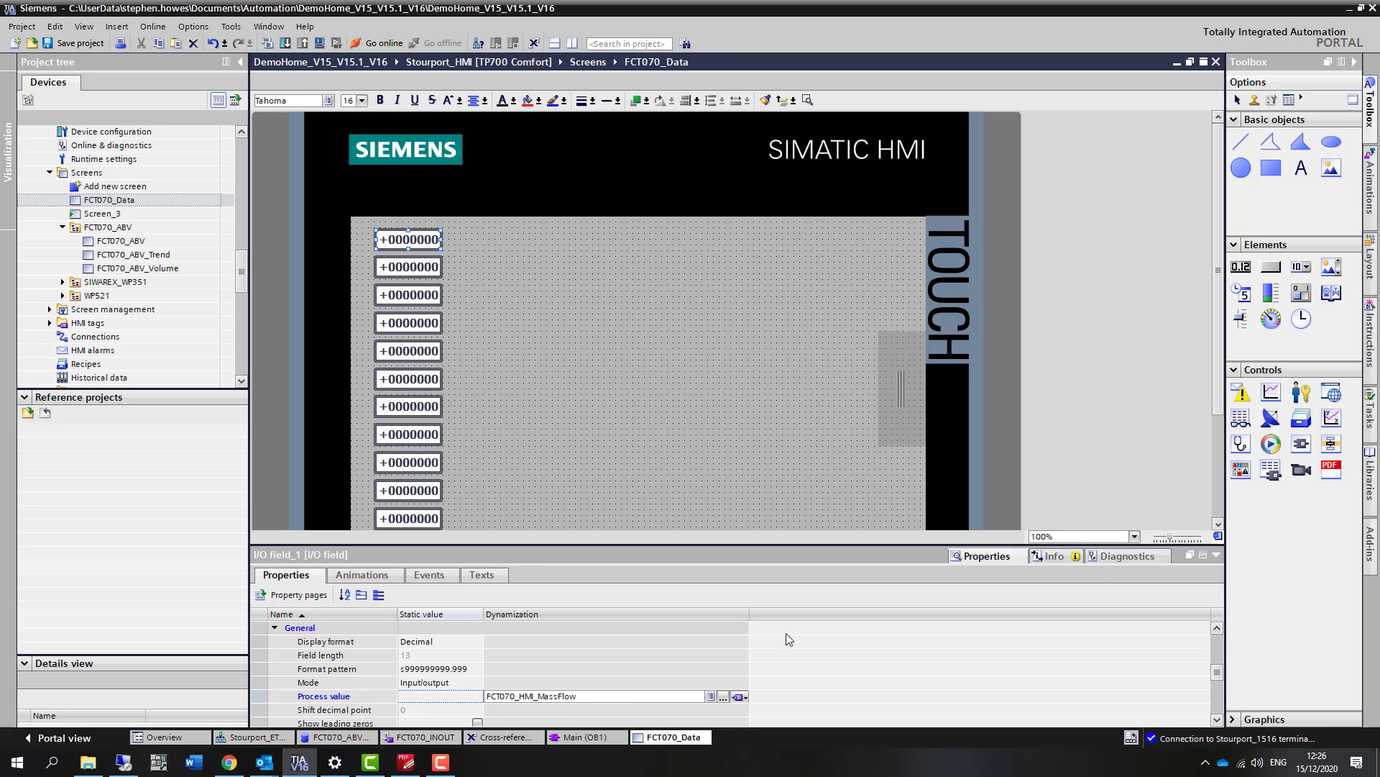
Add a text field reading "Mass Flow" beside the first I/O field in the column.
left_click(1301, 169)
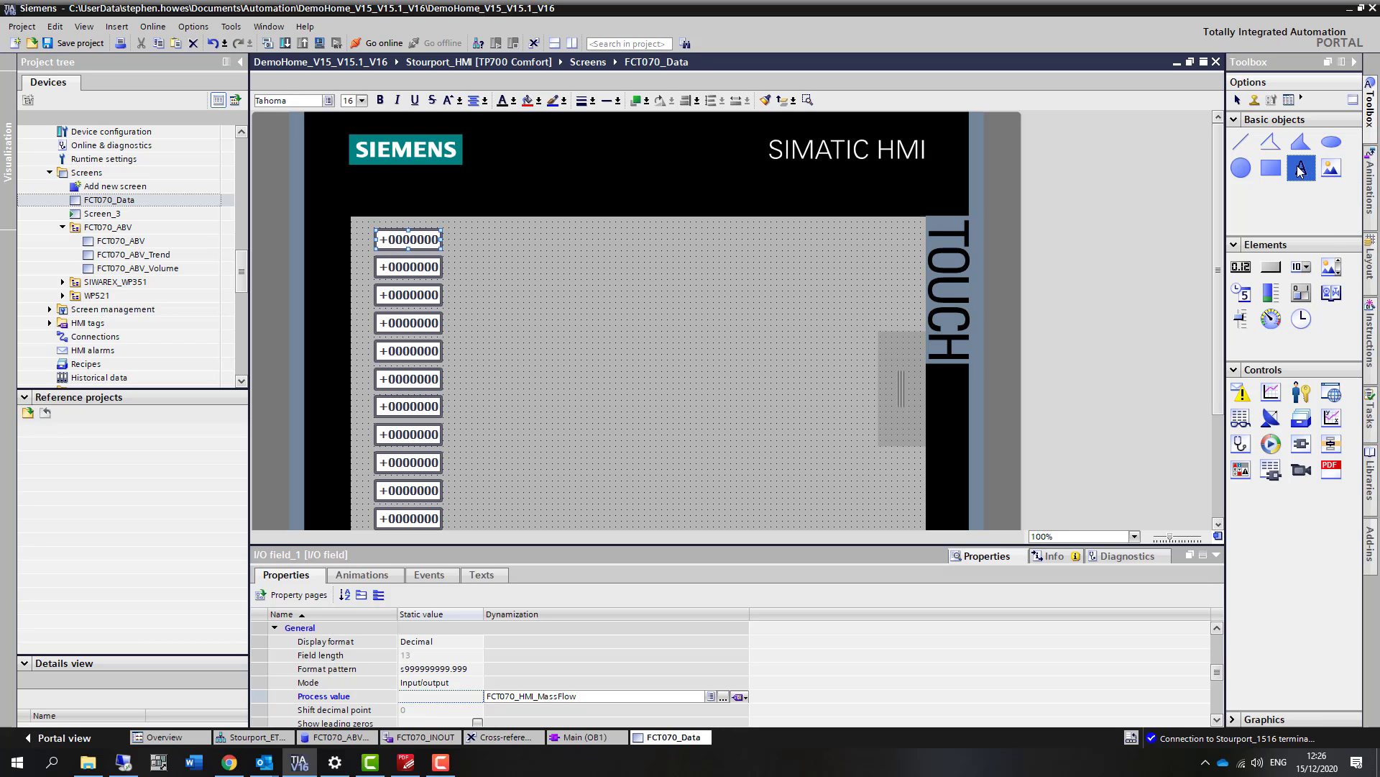
left_click(473, 240)
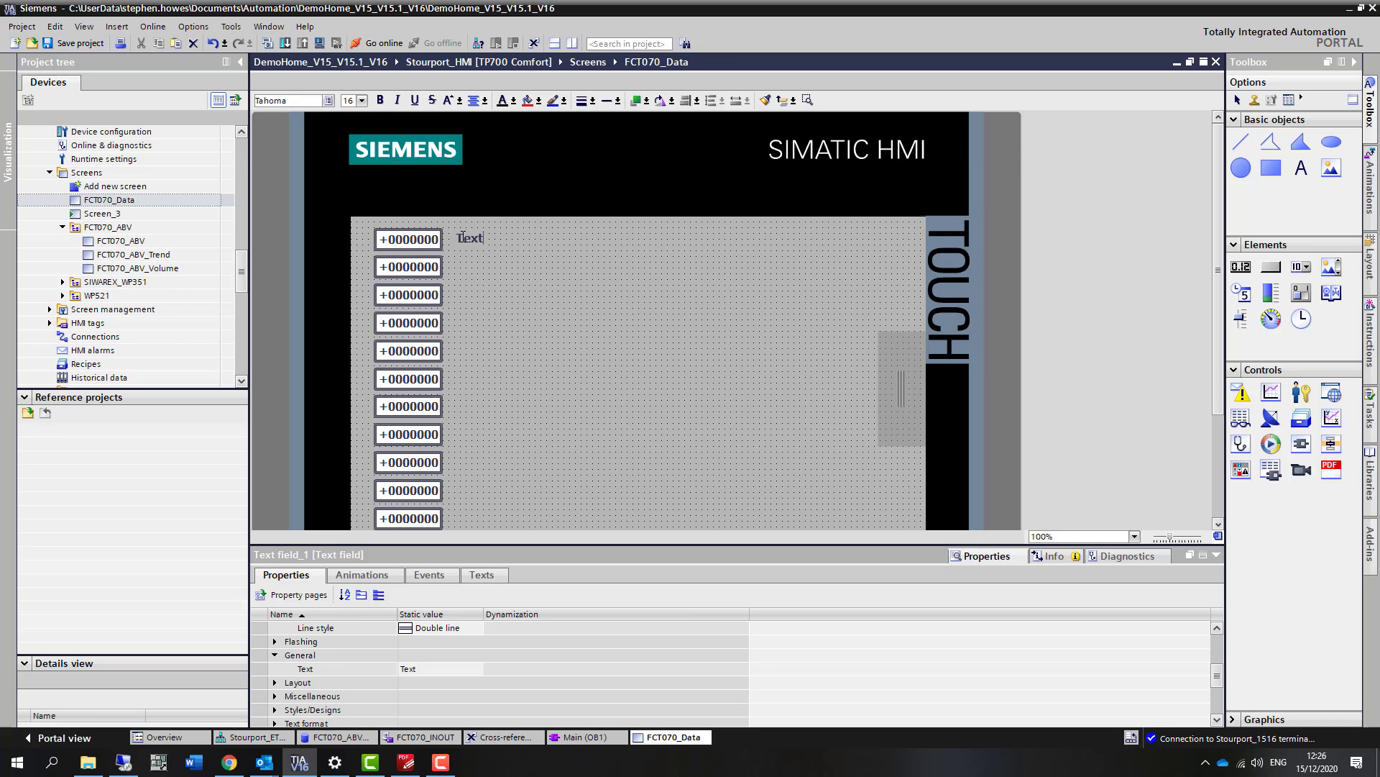
left_click_drag(459, 237, 496, 242)
type("Mass Flow")
left_click(614, 412)
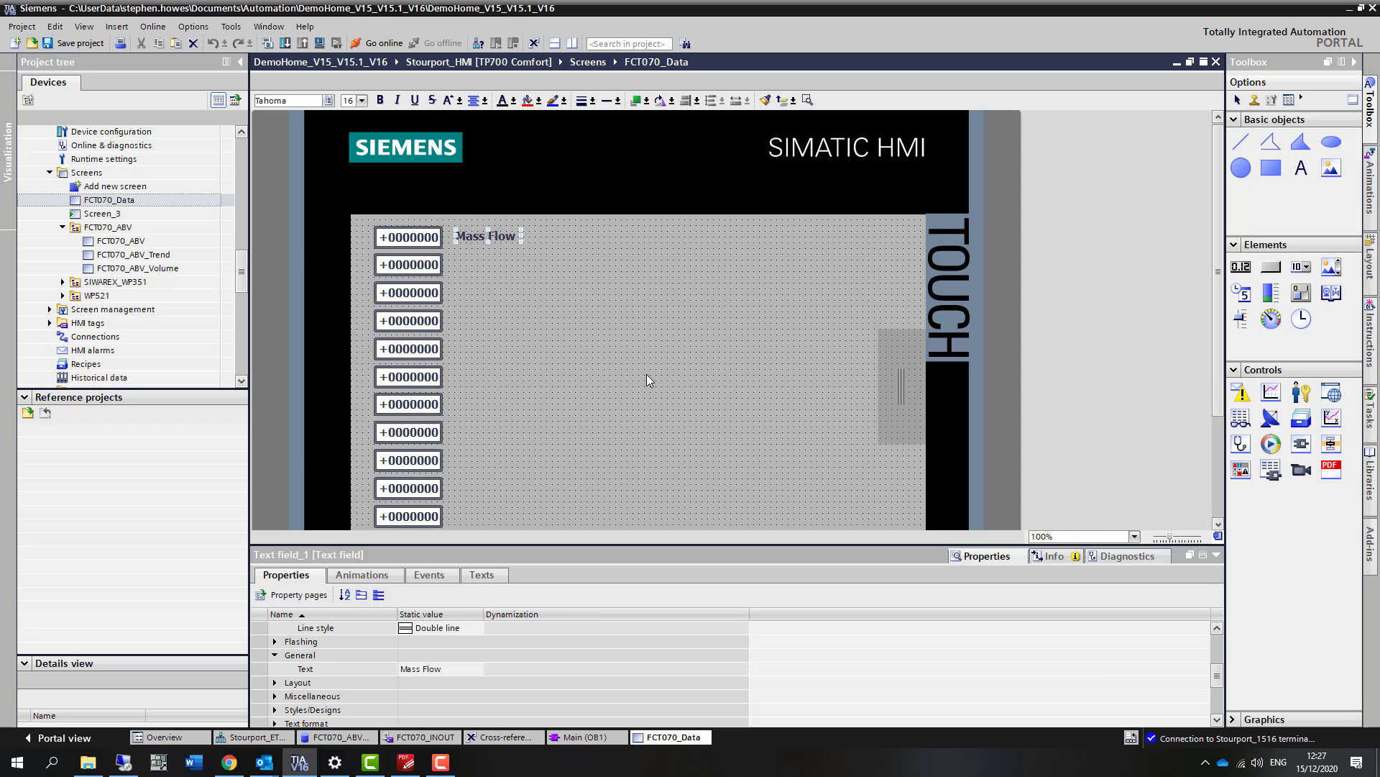
Place I/O fields for Reset_Total1, Reset_Total2 and Reset_Total3 from the tag table on the FCT070_Data screen and space them vertically.
left_click(572, 43)
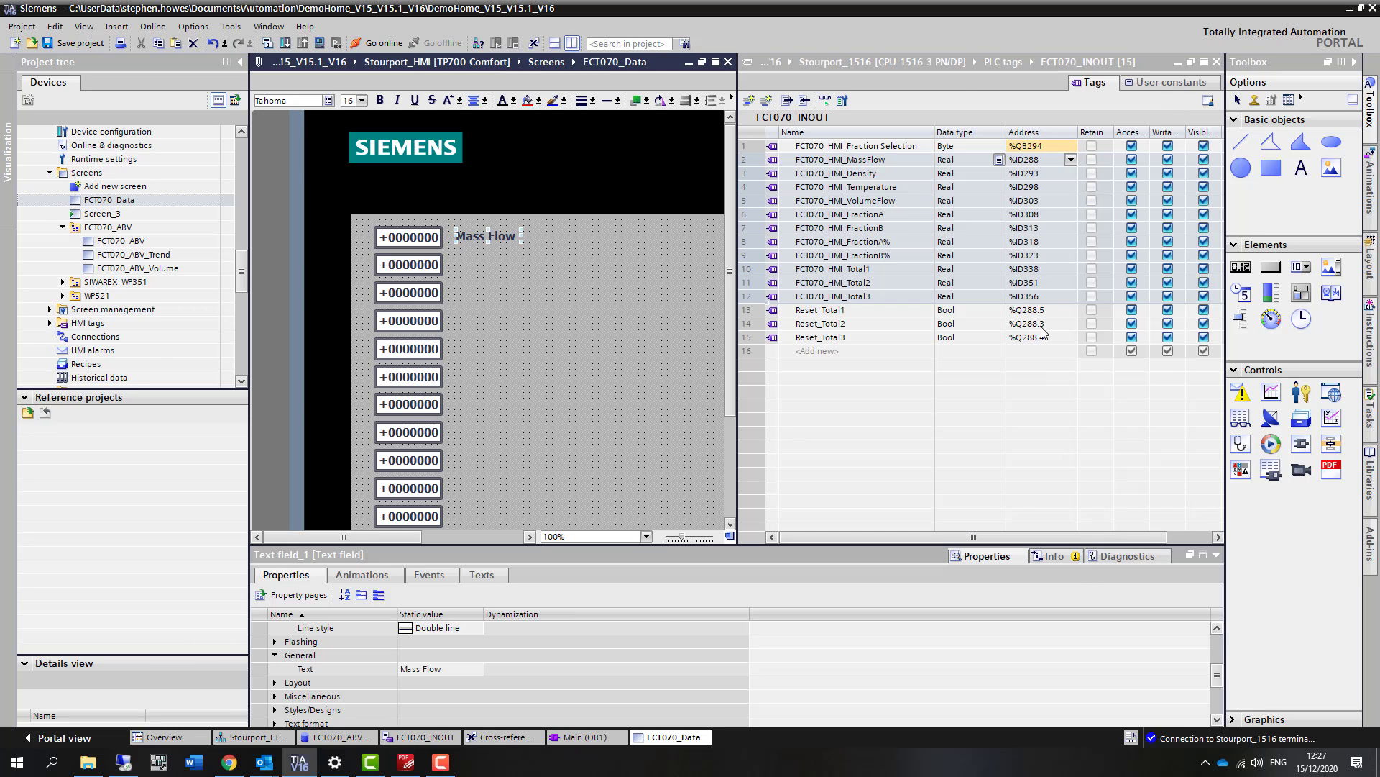
left_click(800, 310)
left_click(741, 309)
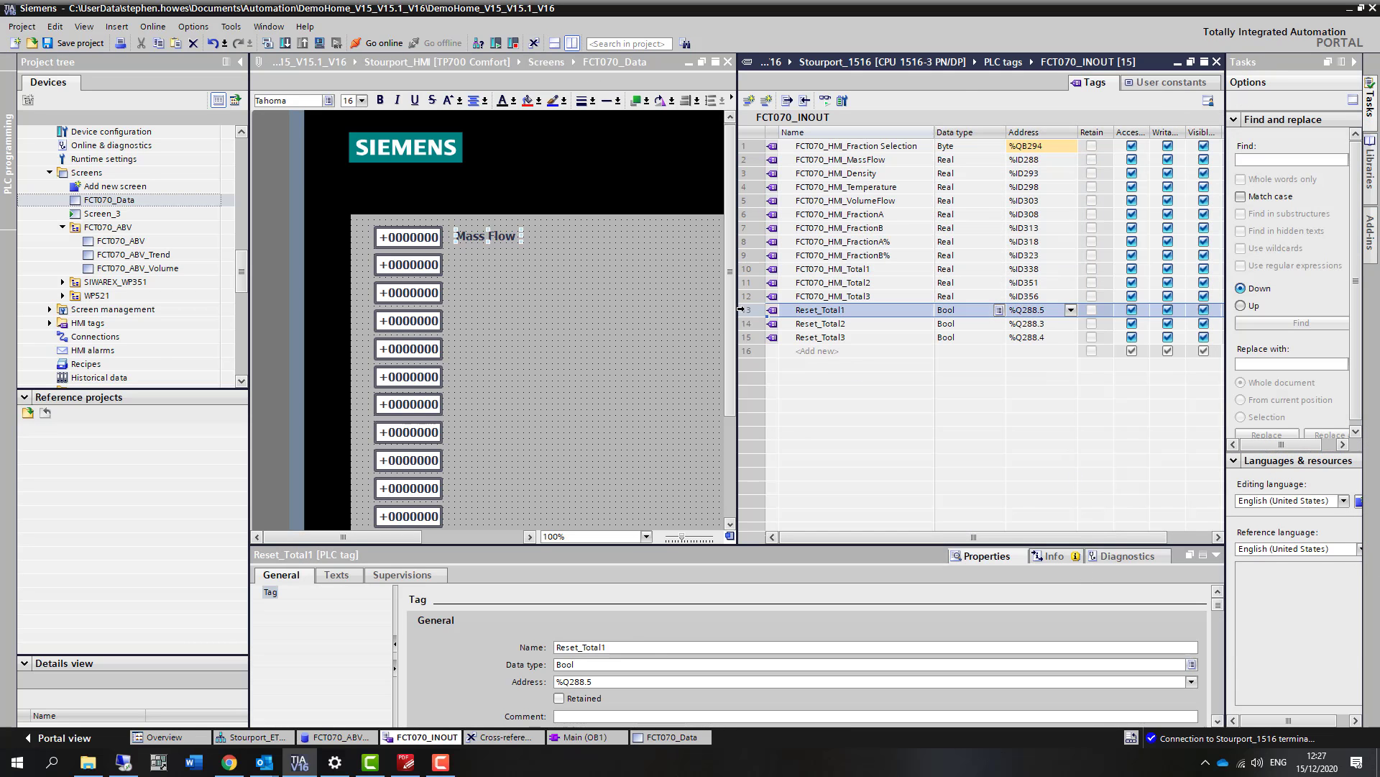
left_click(789, 336, "shift")
left_click_drag(877, 339, 606, 466)
left_click(648, 322)
left_click_drag(603, 411, 592, 433)
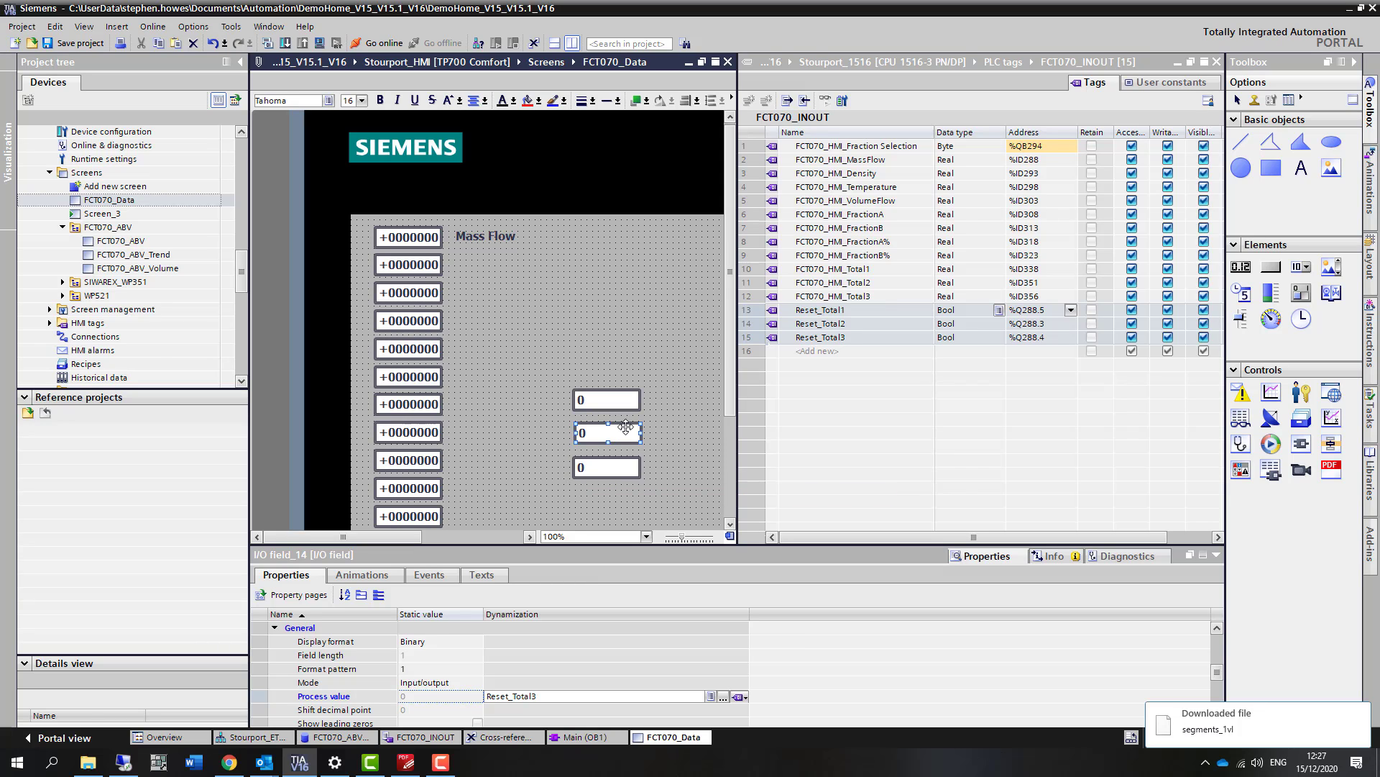
Add a button above the three reset I/O fields and label it "RST T1".
left_click(1271, 266)
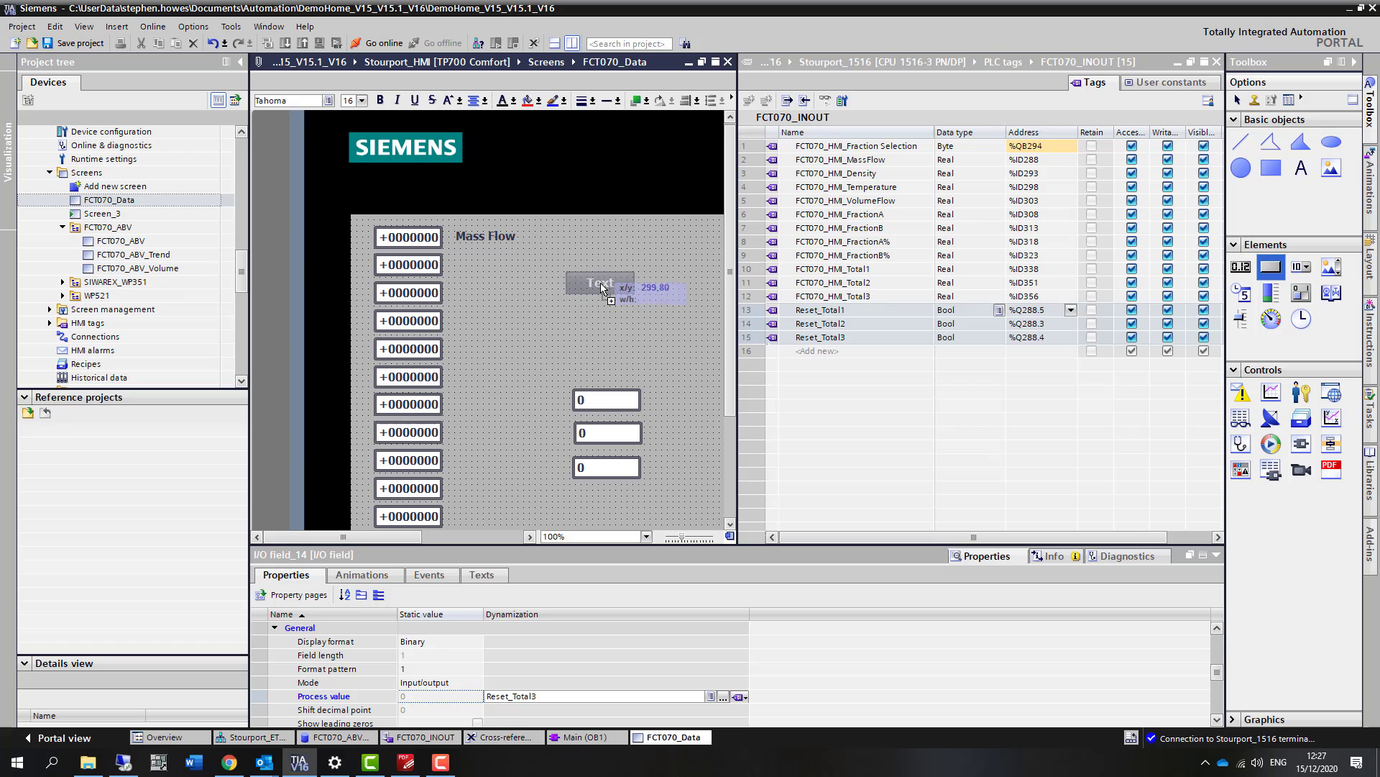
left_click(601, 283)
left_click(624, 287)
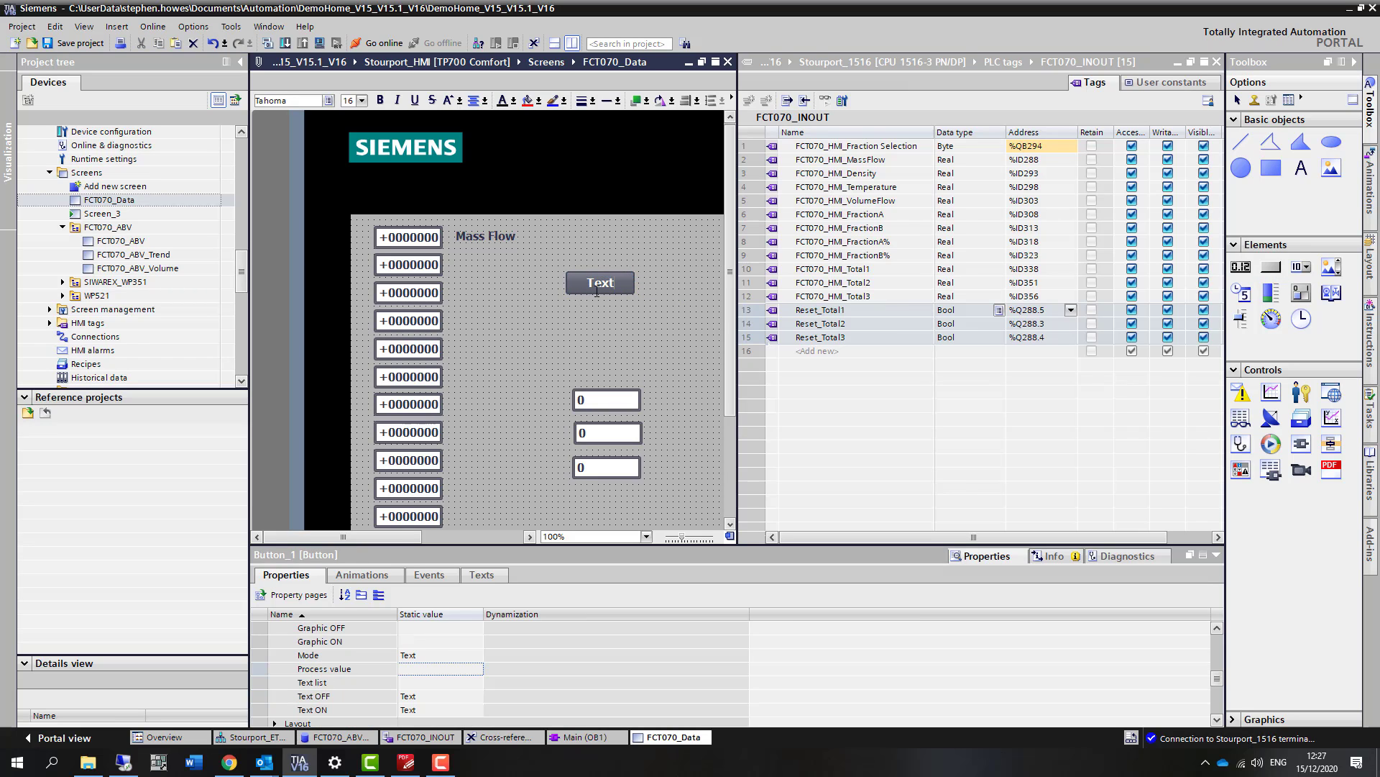
double_click(597, 282)
type("RST T1")
Add the SetBit function to the Press event of the RST T1 button.
left_click(429, 575)
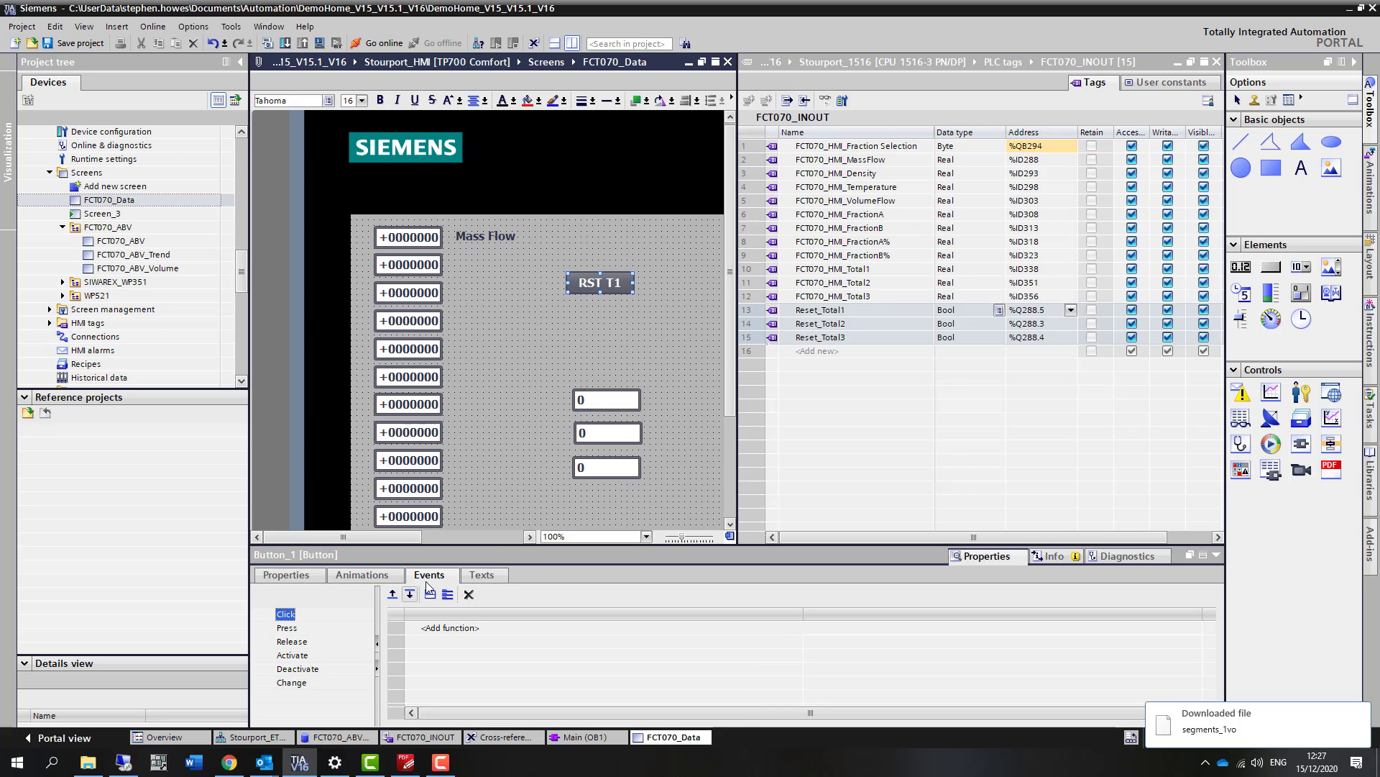
left_click(287, 628)
left_click(469, 627)
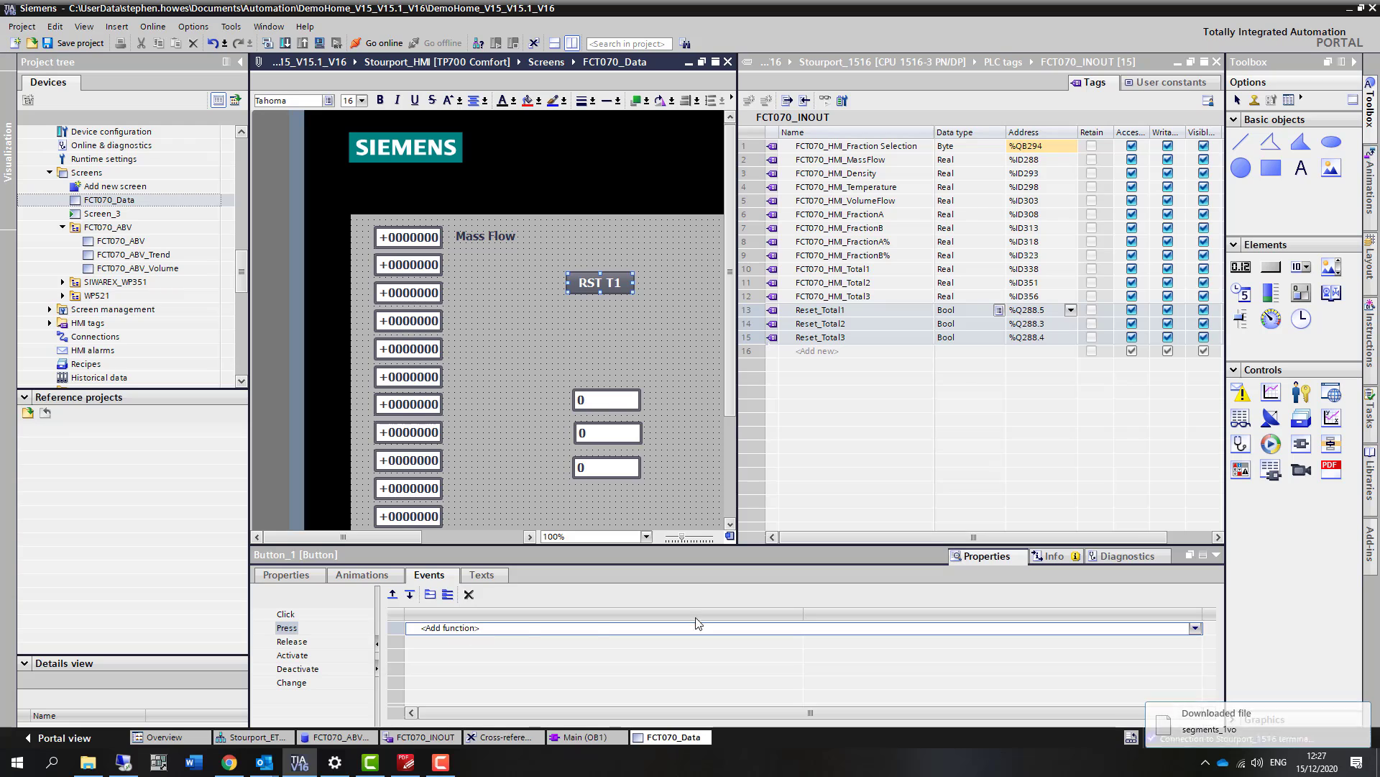
left_click(1196, 629)
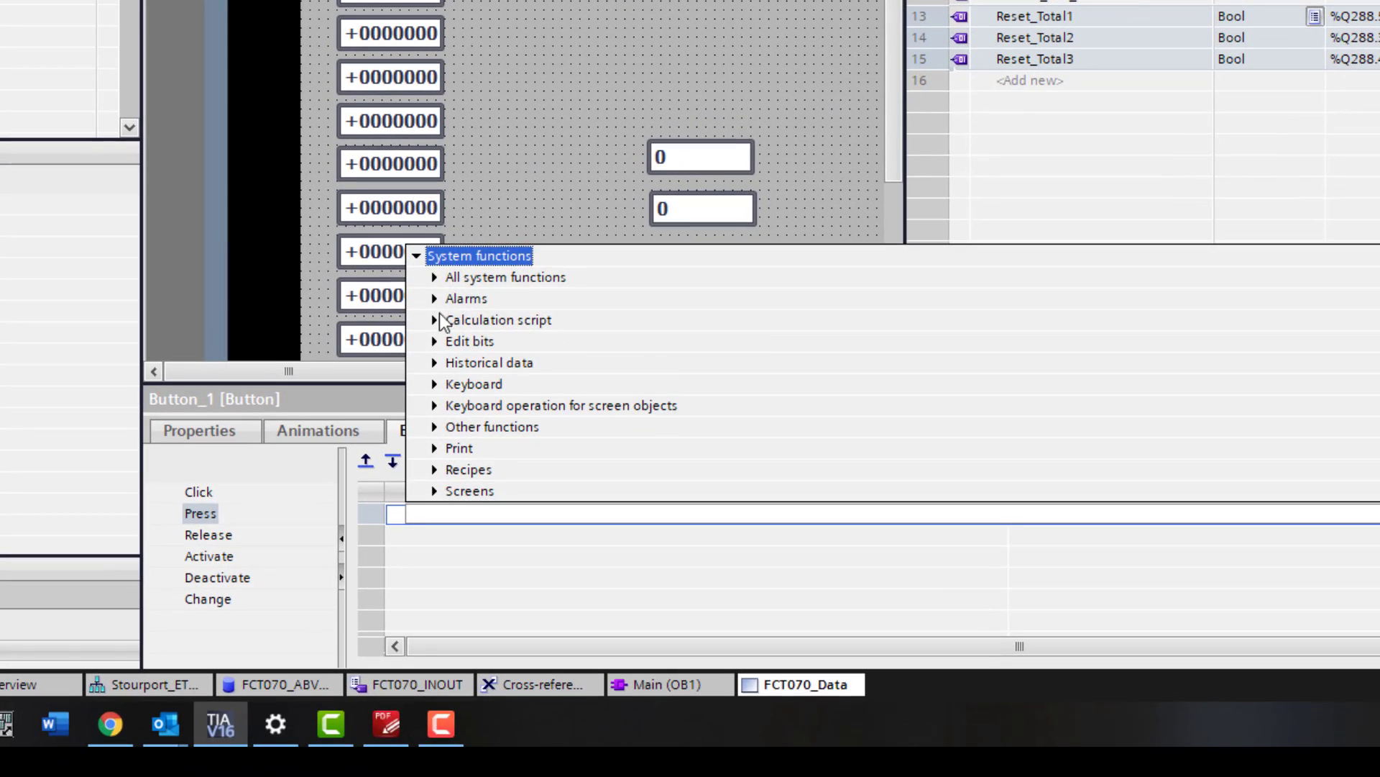
left_click(434, 343)
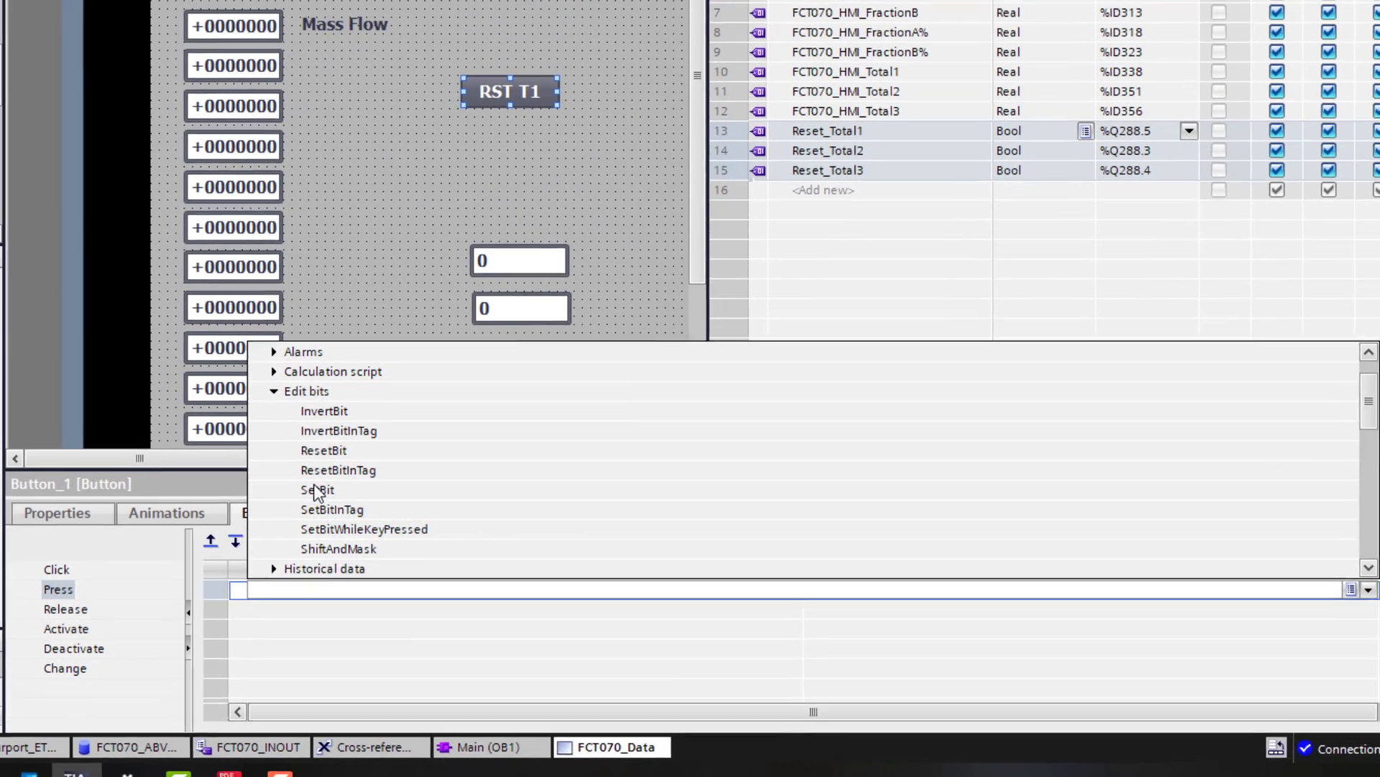
left_click(481, 405)
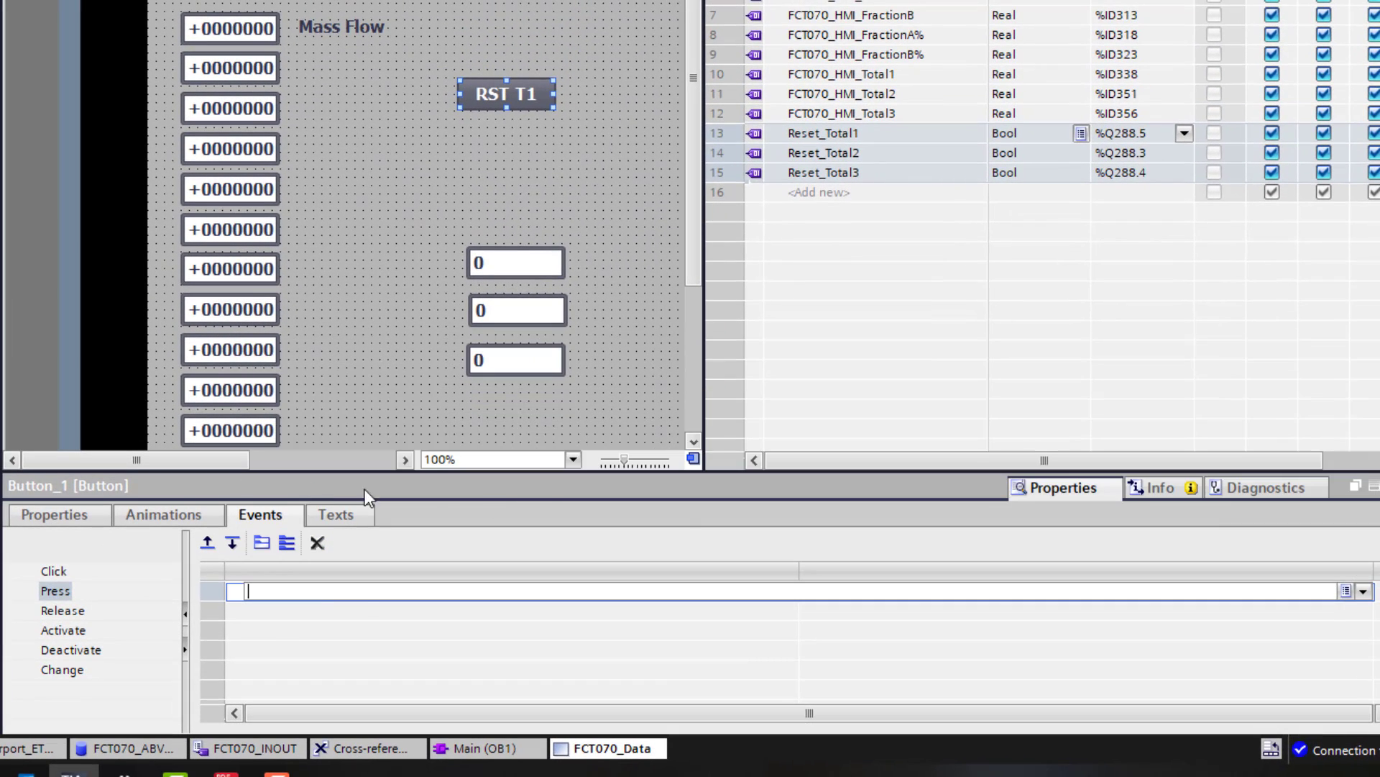
Assign the Reset_Total1 tag to the SetBit function of the button's Press event.
left_click(1083, 611)
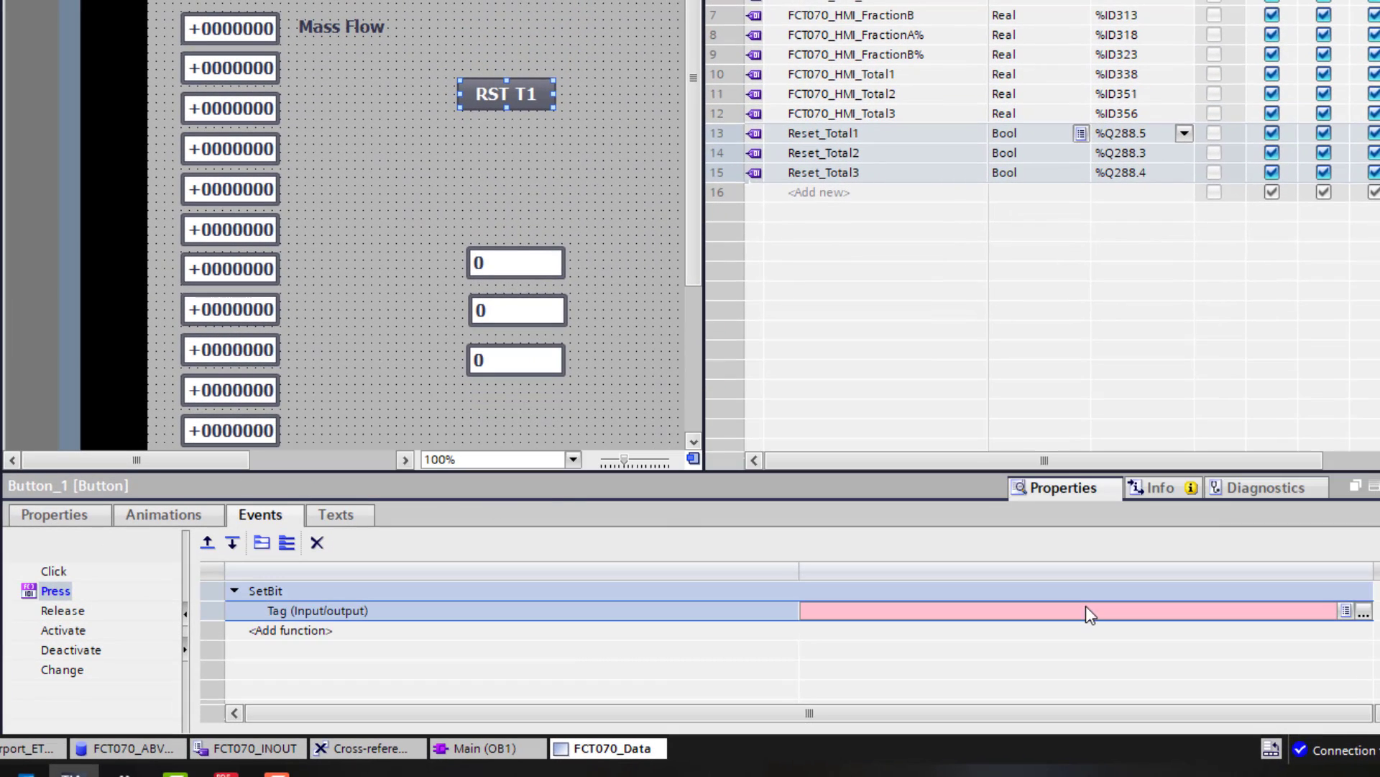
left_click(1363, 612)
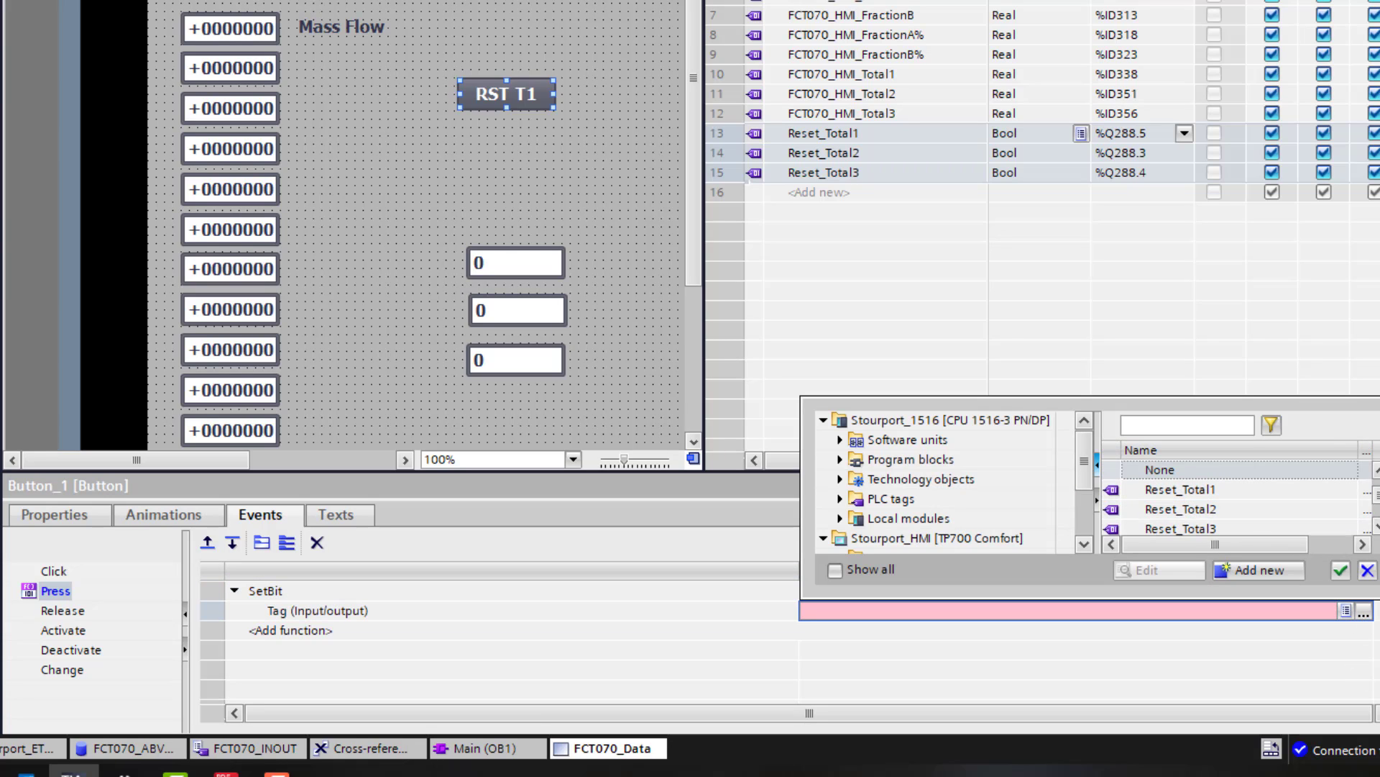
scroll(1236, 511, "down", 1)
left_click(1194, 468)
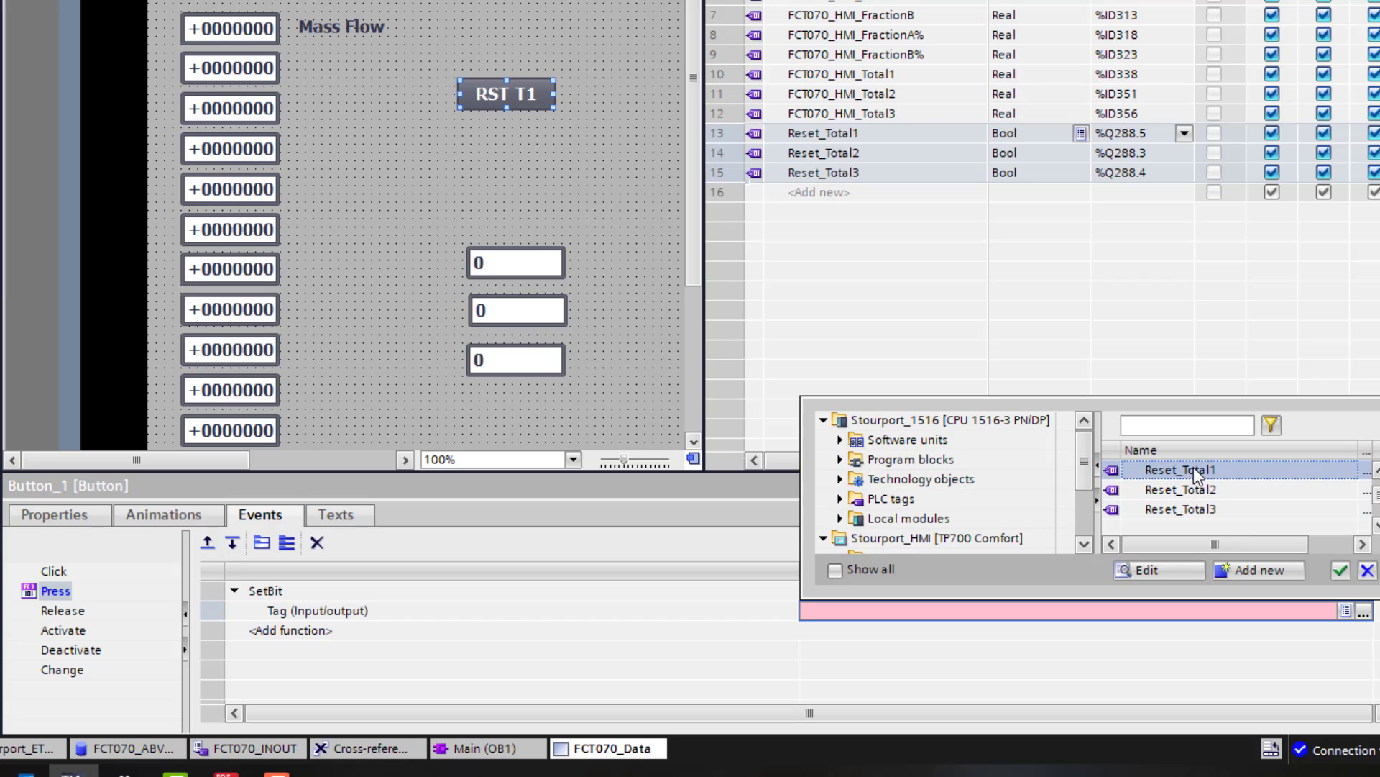
left_click(1339, 576)
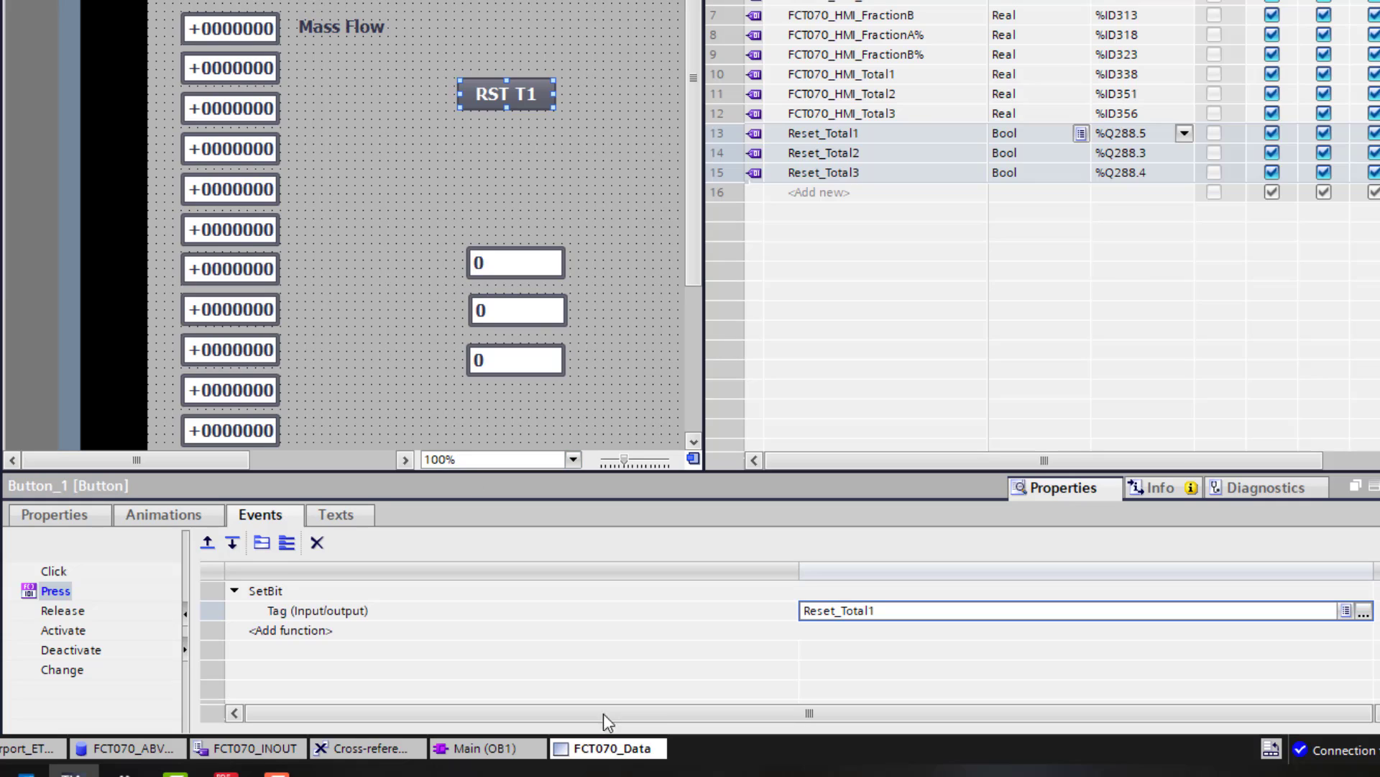
Add the ResetBit function to the RST T1 button's Release event and assign the Reset_Total1 tag to it.
left_click(57, 611)
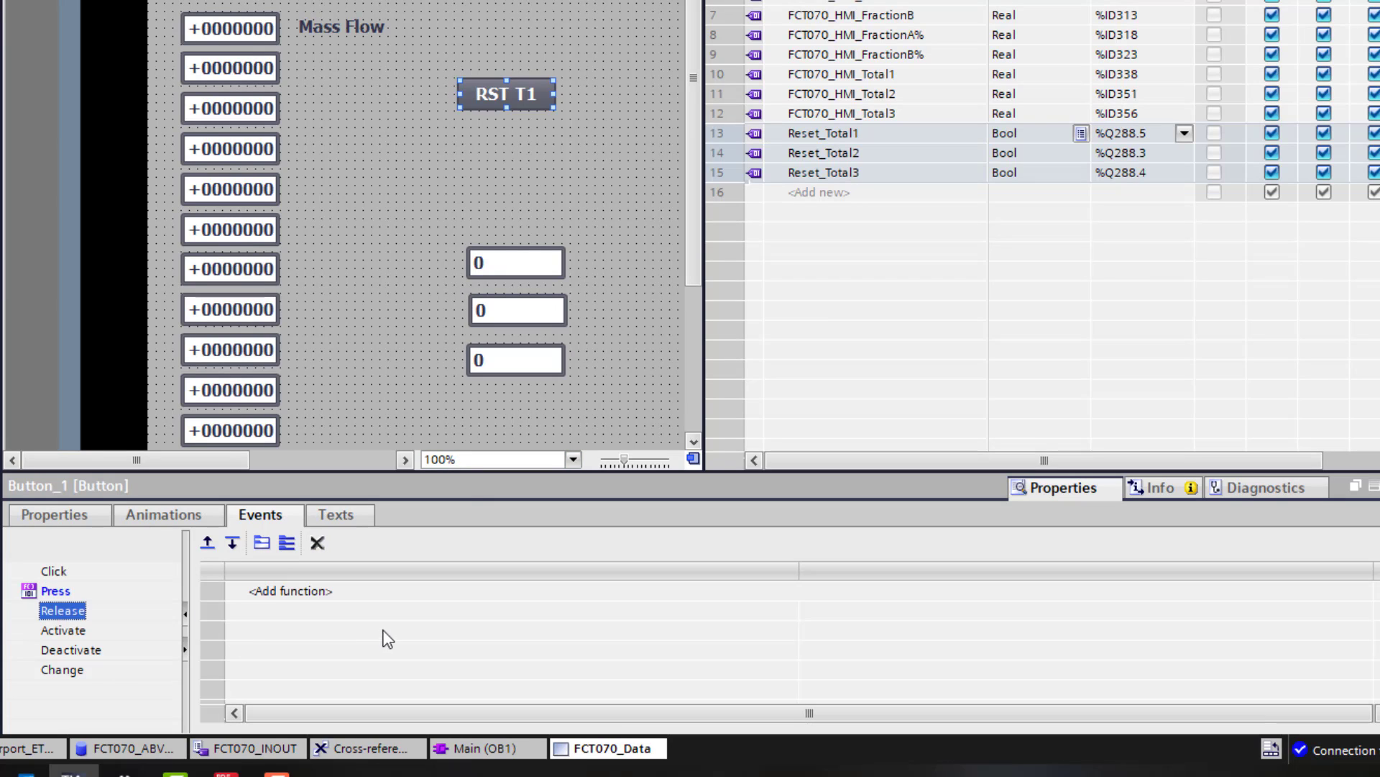
left_click(354, 591)
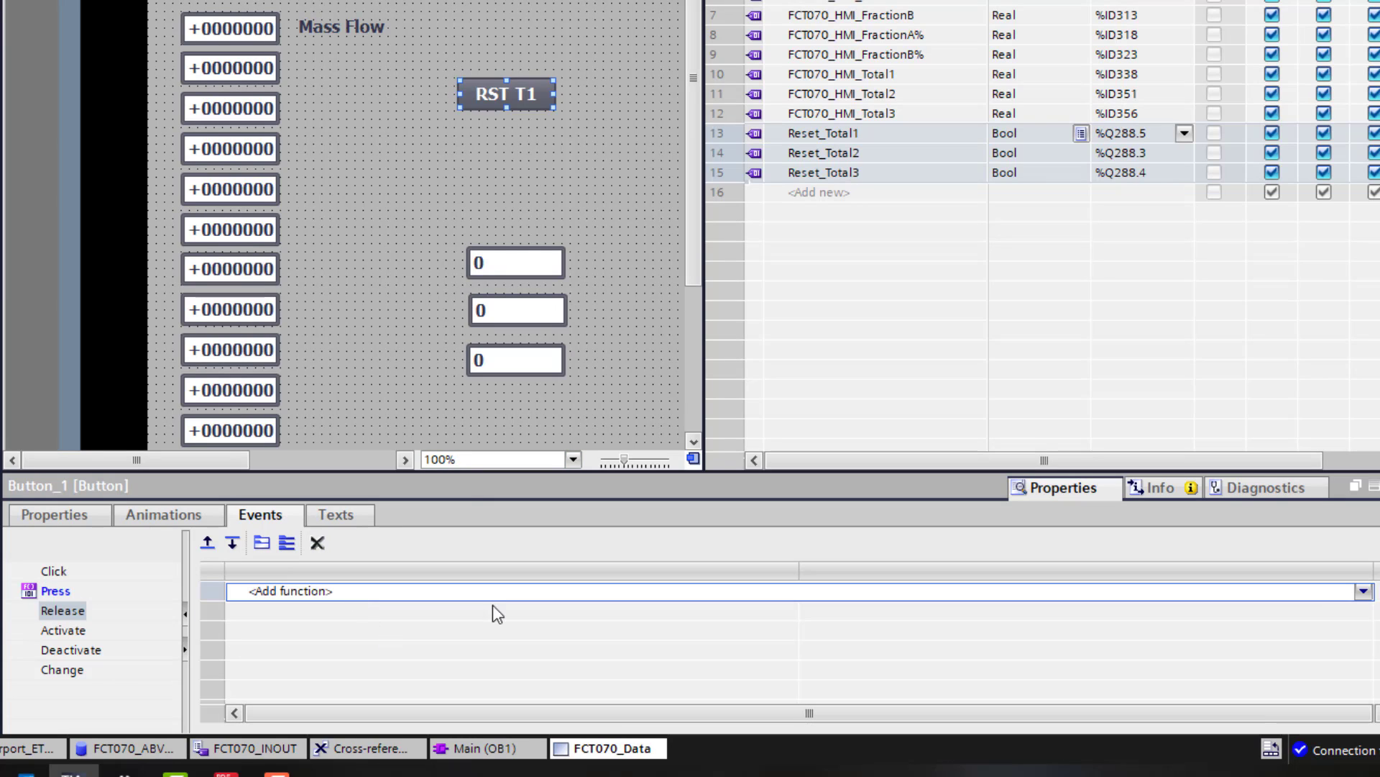
left_click(1364, 592)
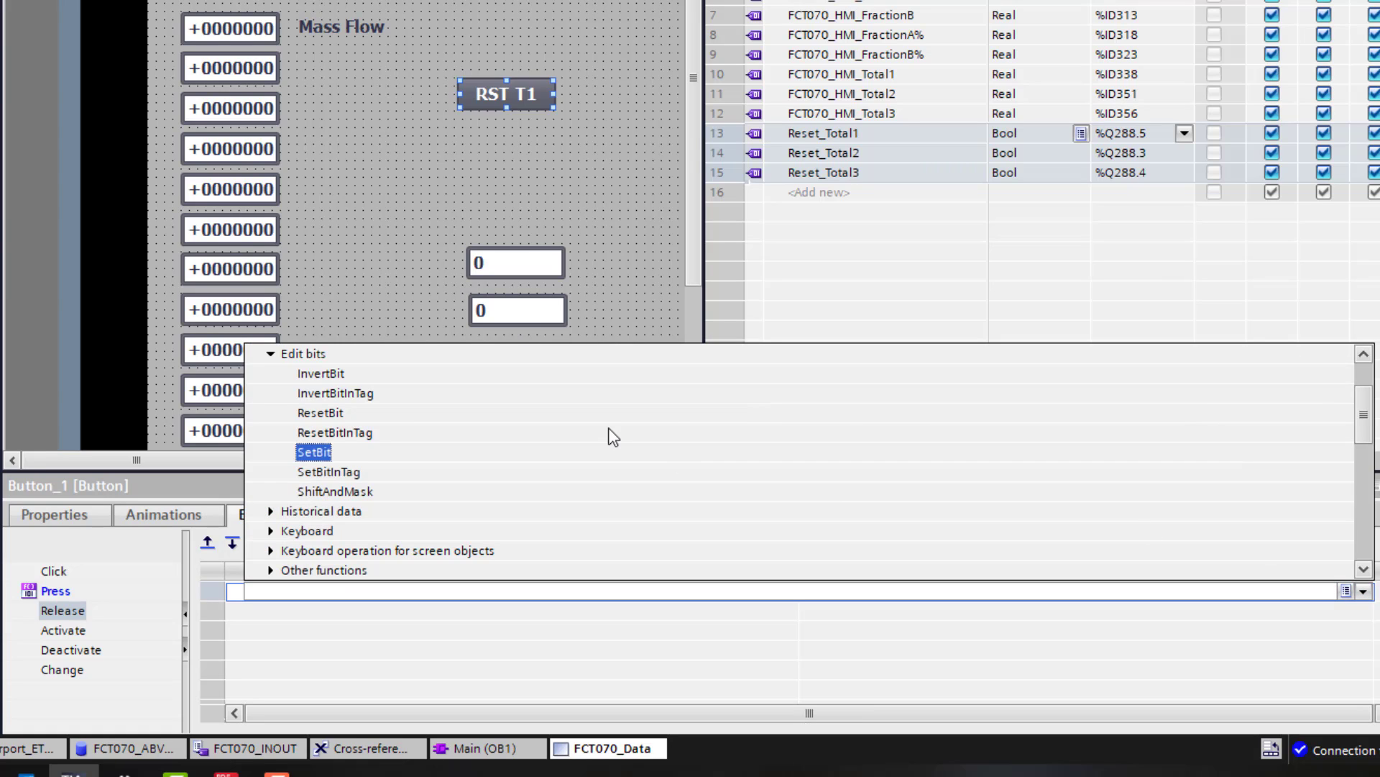
left_click(330, 412)
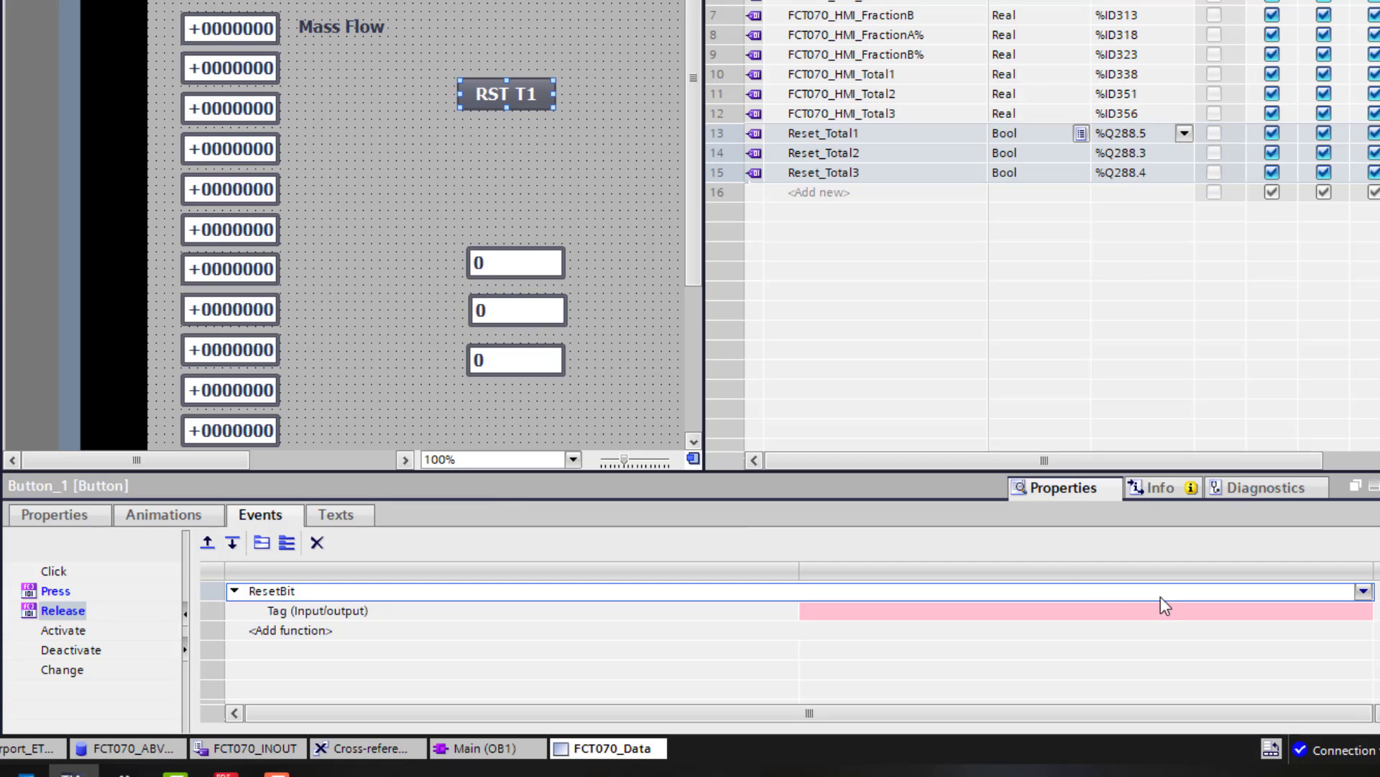
left_click(1172, 614)
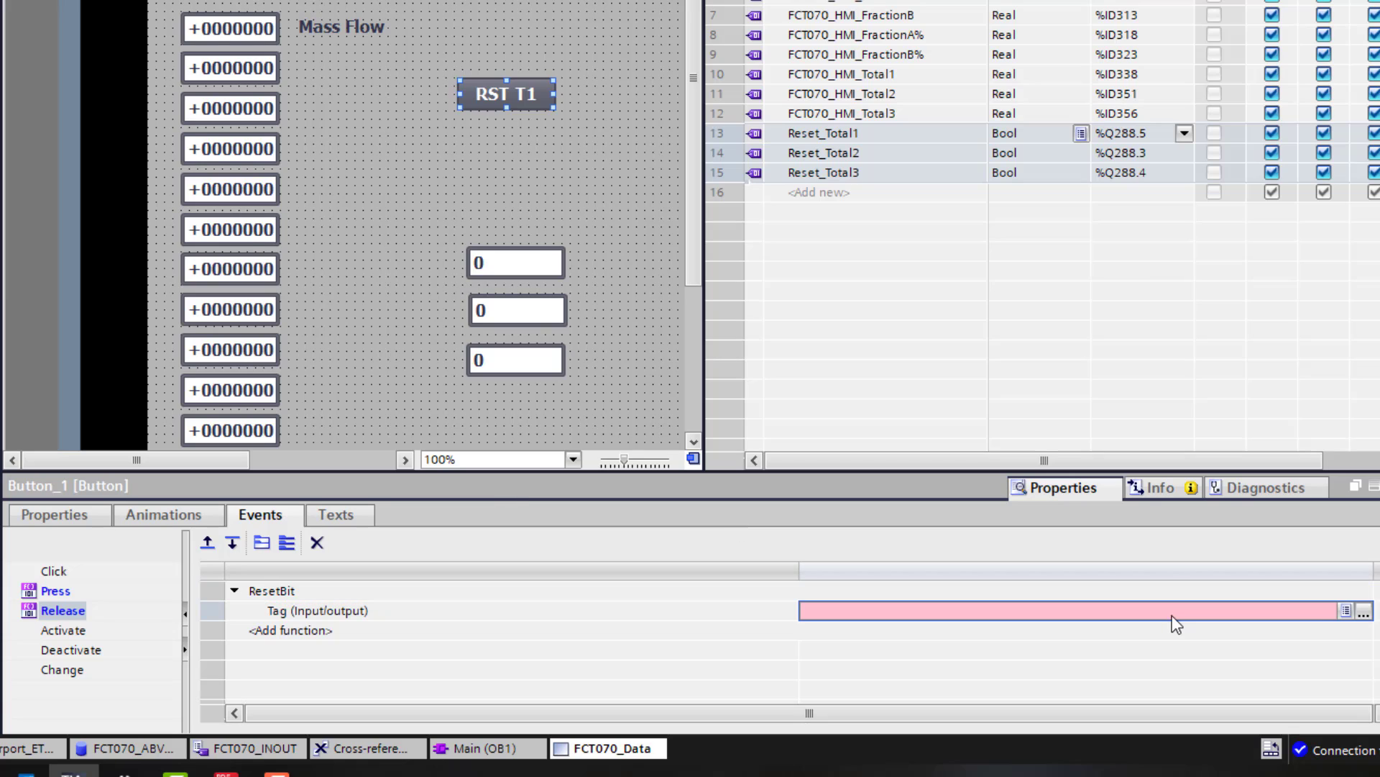
left_click(1364, 612)
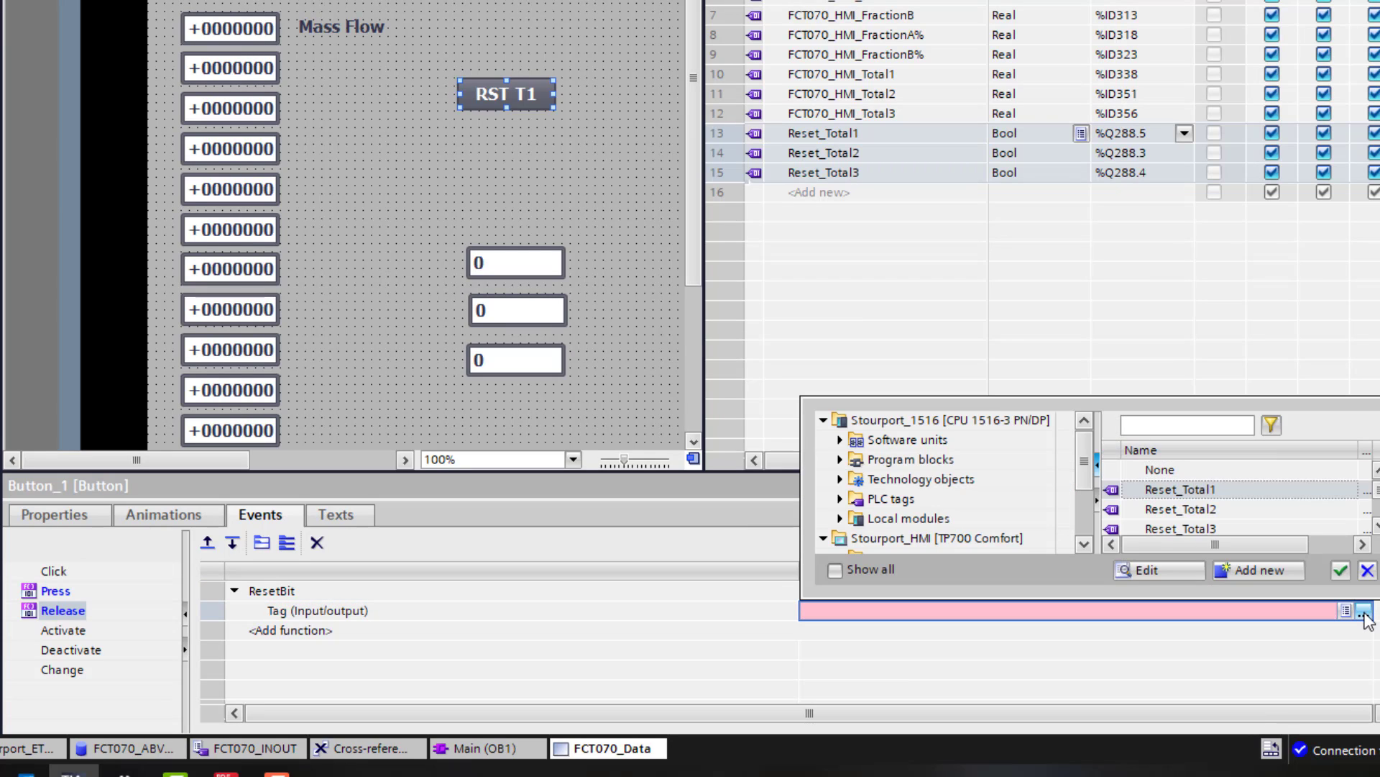
left_click(1201, 488)
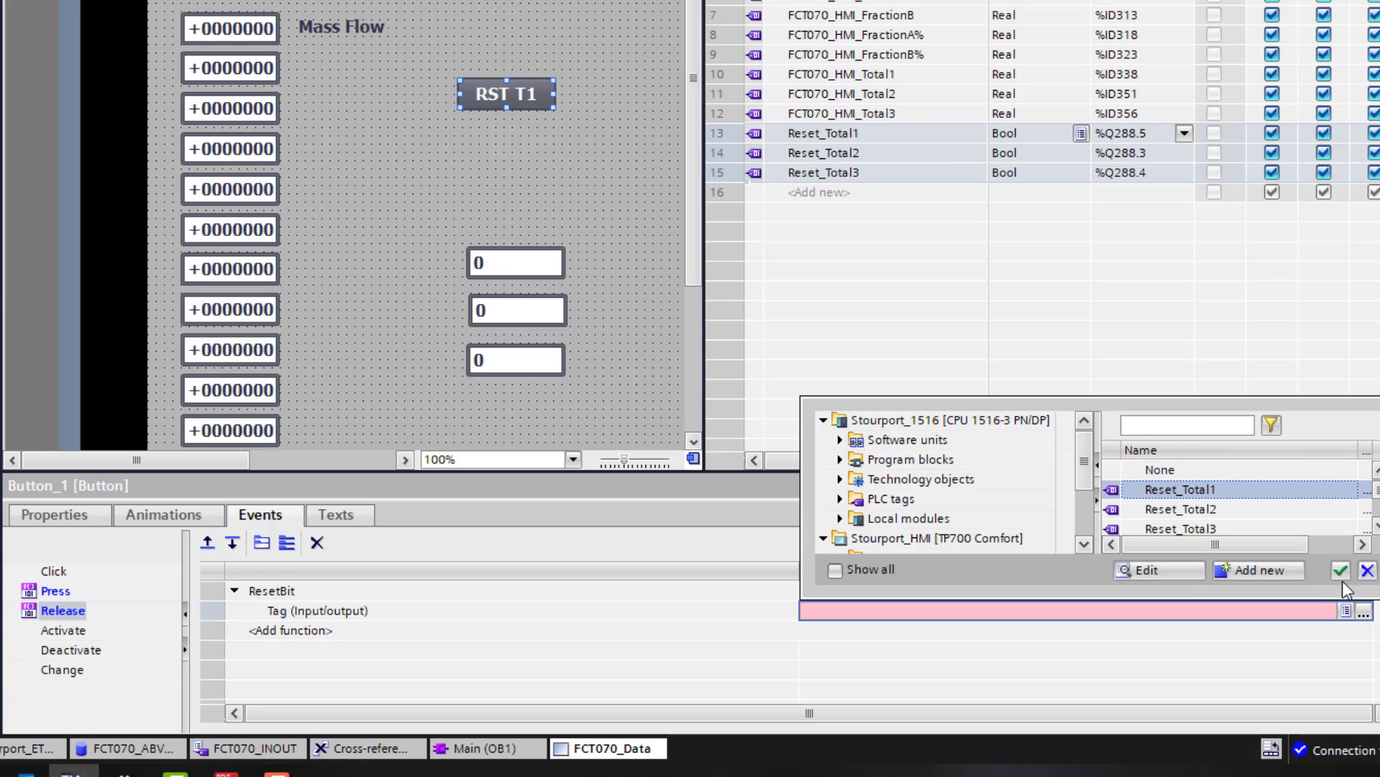
left_click(1342, 576)
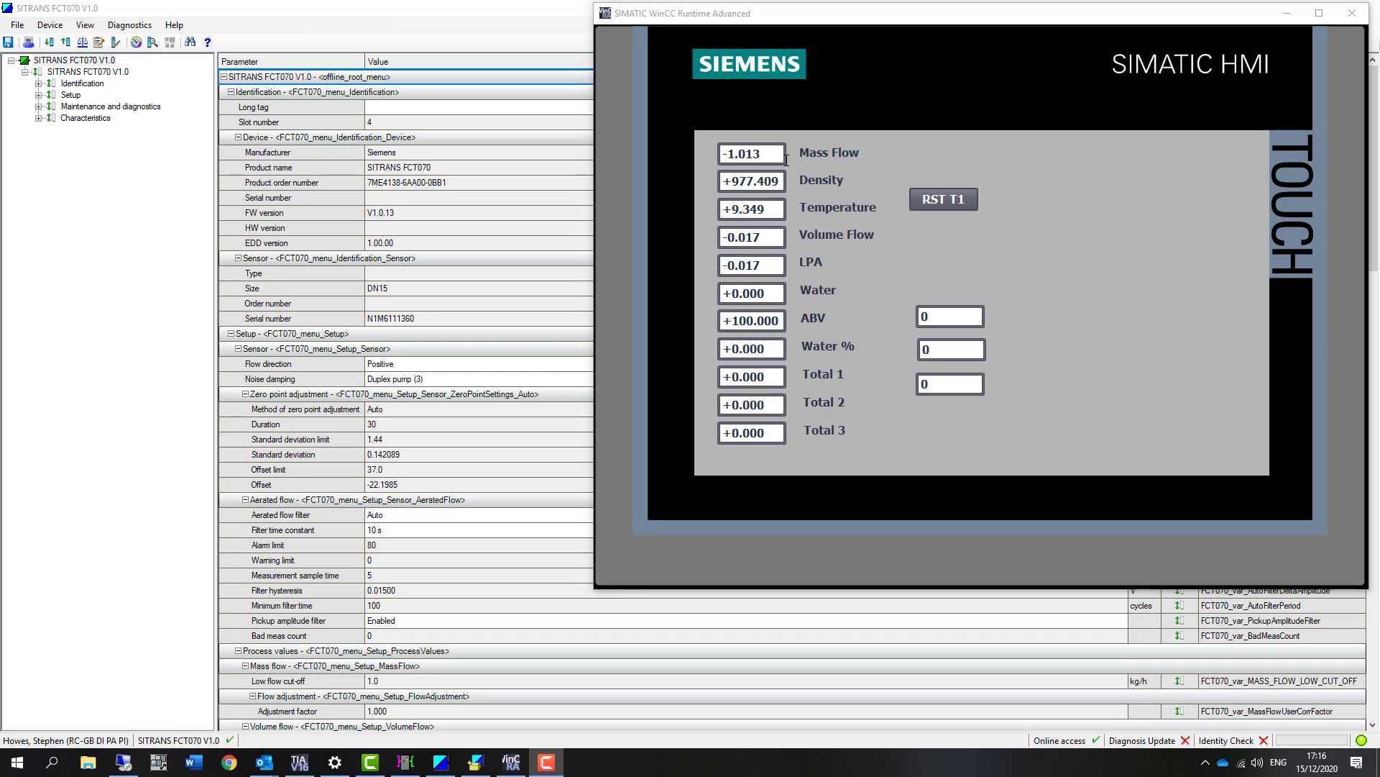
Check the live Density and Temperature fields on the running HMI screen and test the RST T1 button repeatedly.
left_click(736, 180)
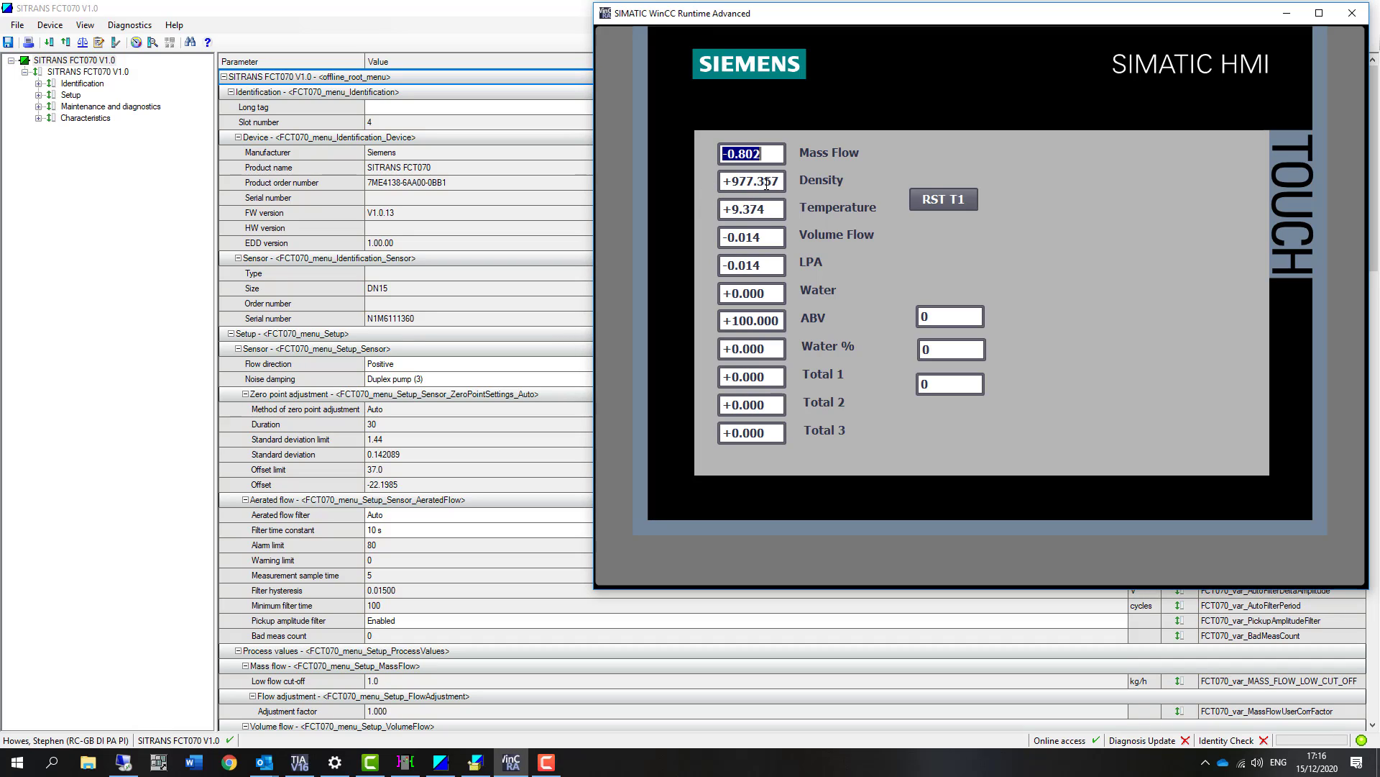
left_click(773, 209)
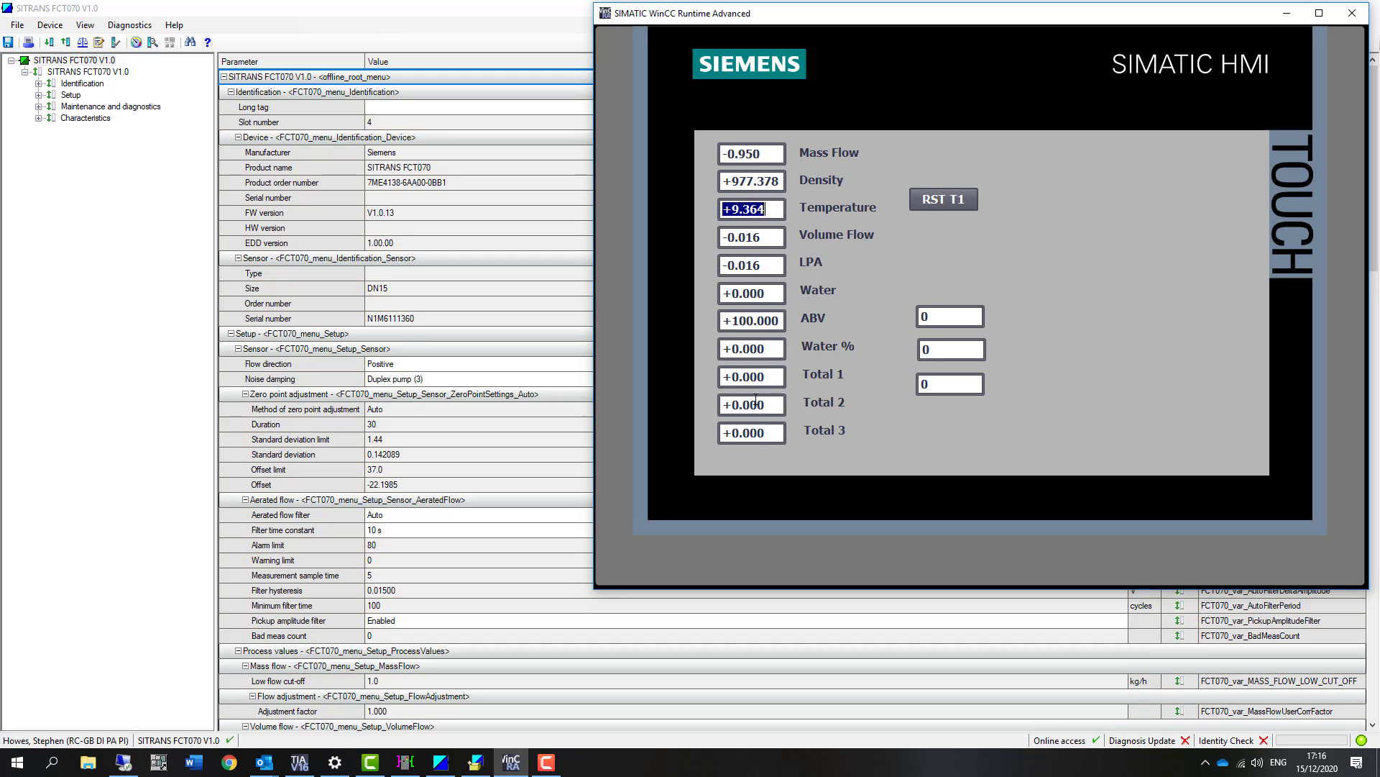
left_click(955, 199)
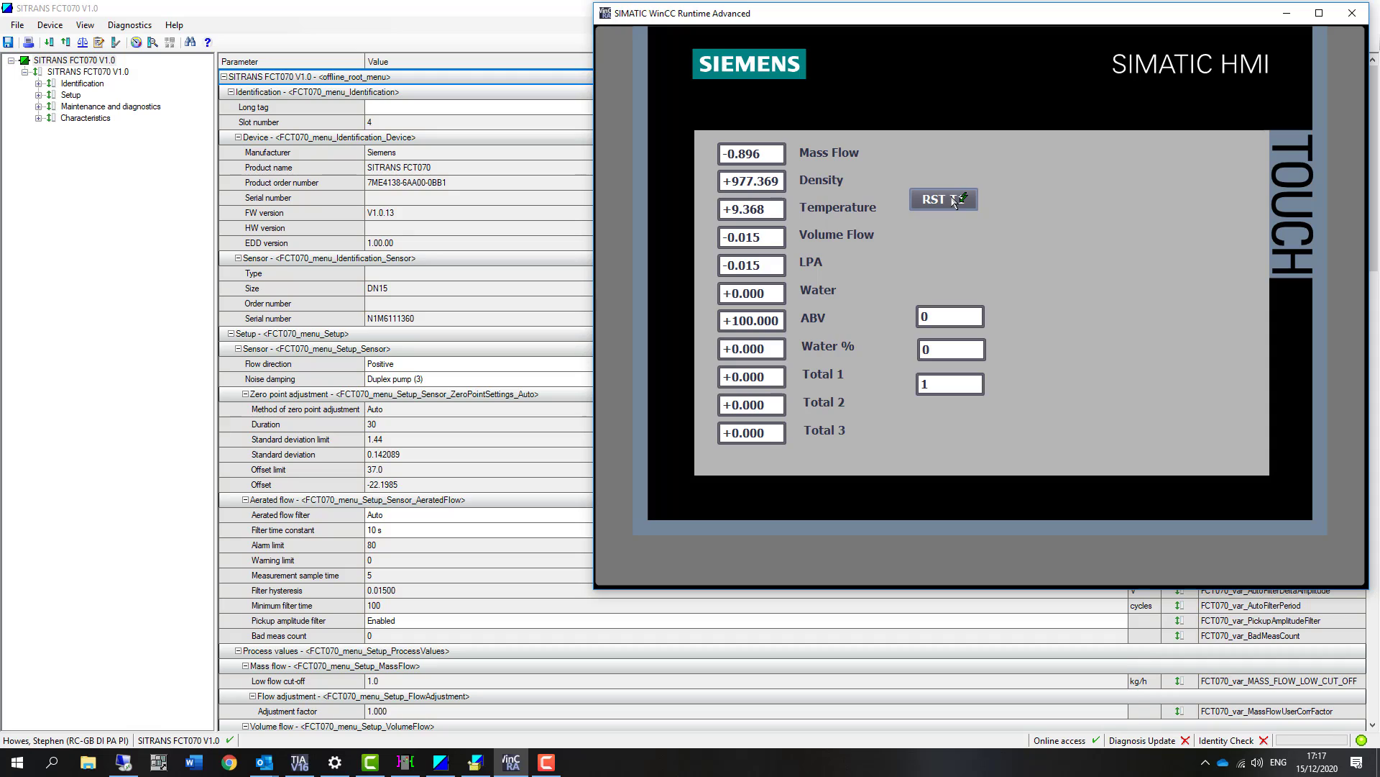
left_click(955, 199)
left_click(955, 199)
Switch to SIMATIC PDM, open the FCT070's totalizer operation dialog and preset Totalizer 1 to 1234.0 kg.
left_click(123, 307)
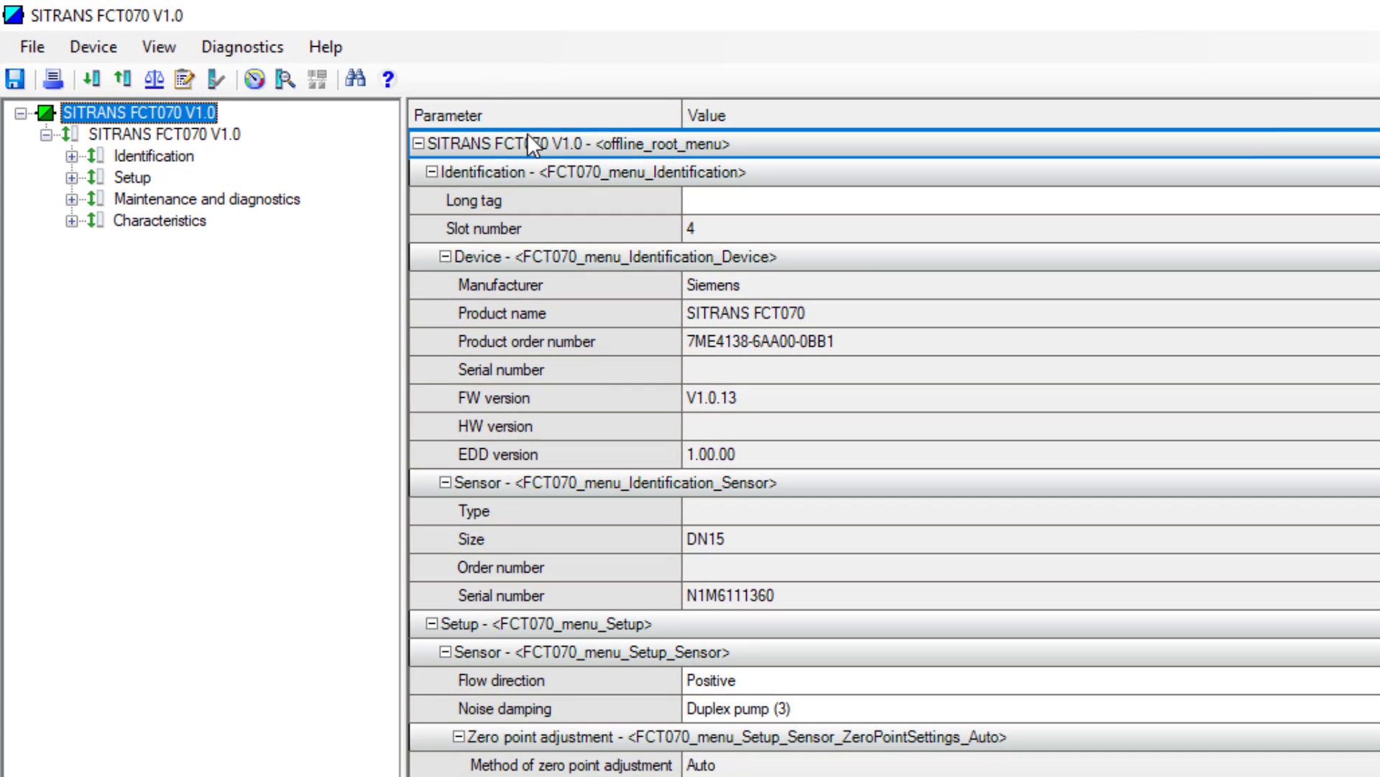
left_click(88, 50)
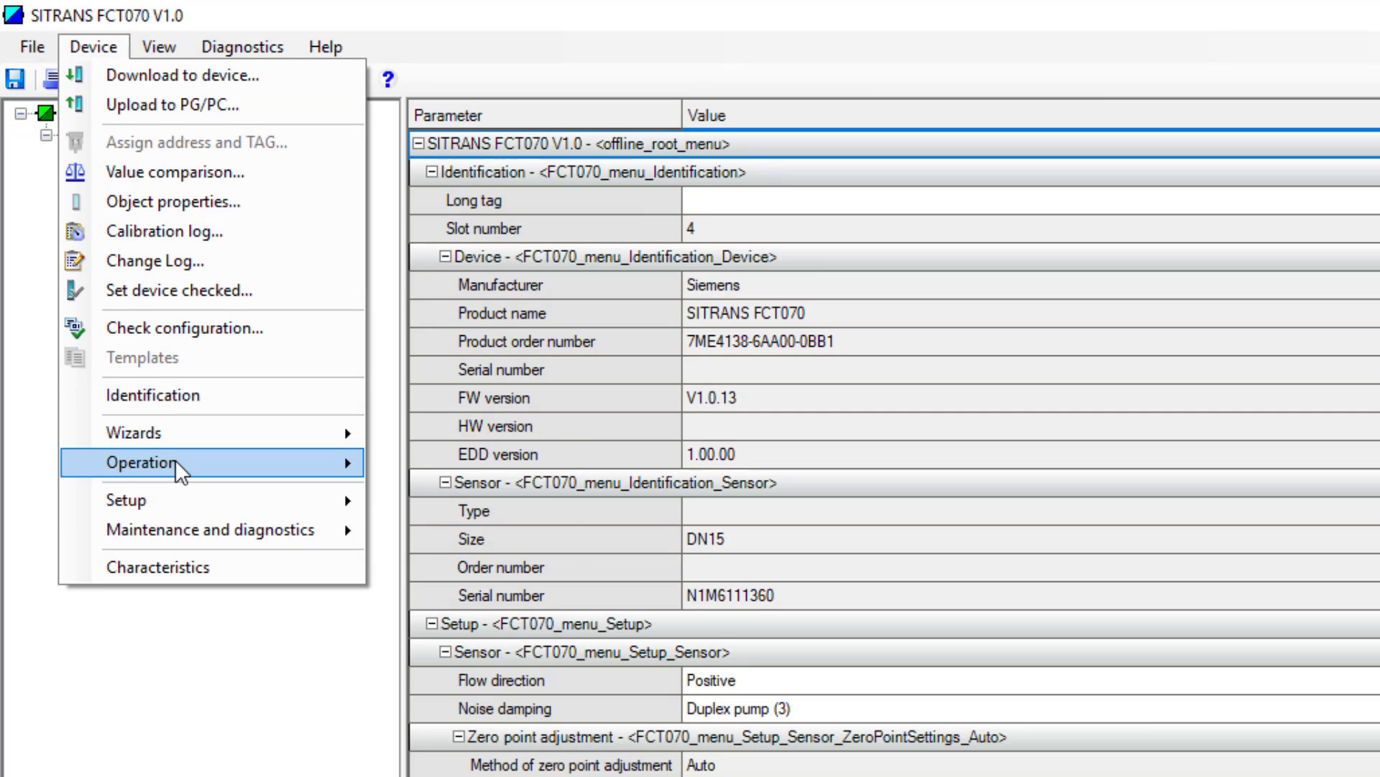
mouse_move(174, 461)
left_click(456, 467)
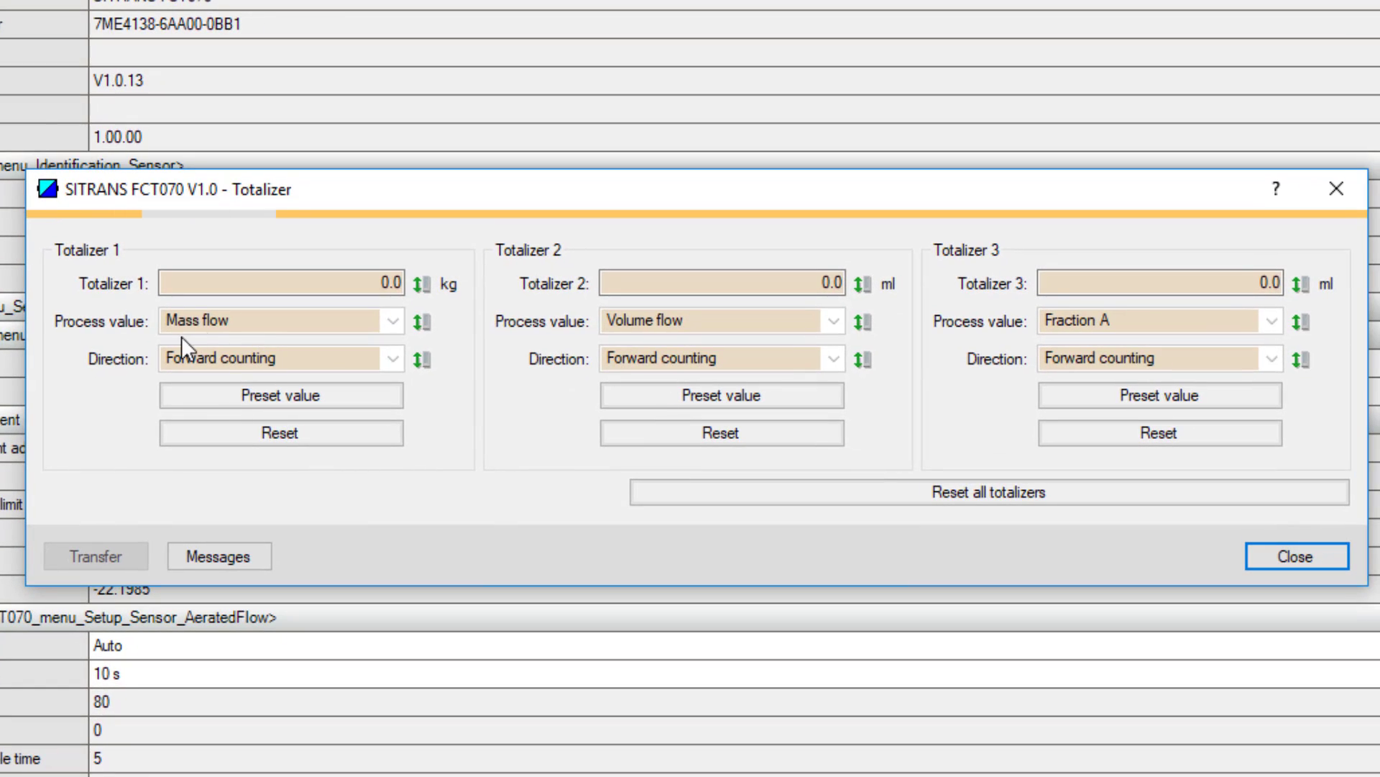
left_click(283, 395)
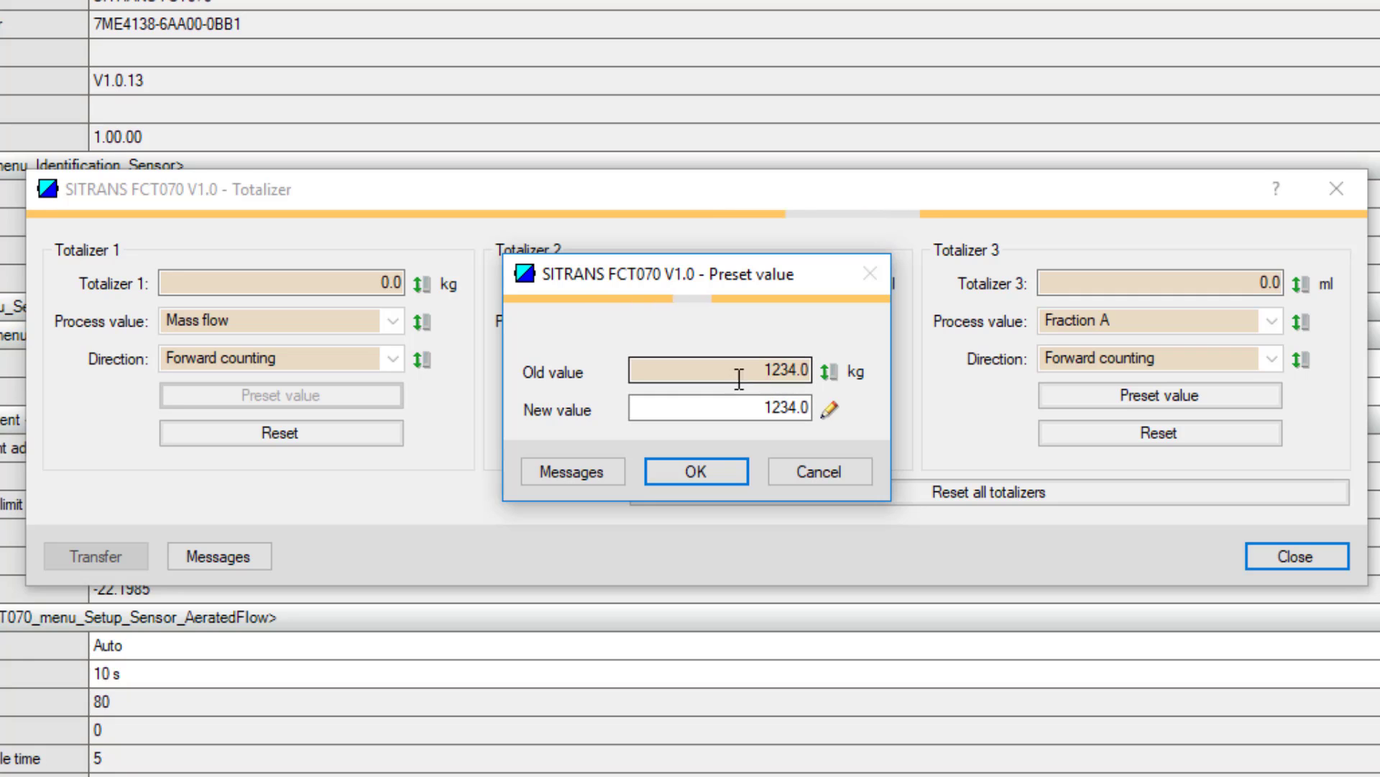
left_click(691, 478)
Move the Totalizer dialog aside, switch to WinCC Runtime and reset Total 1 with the RST T1 button.
left_click_drag(442, 201, 168, 0)
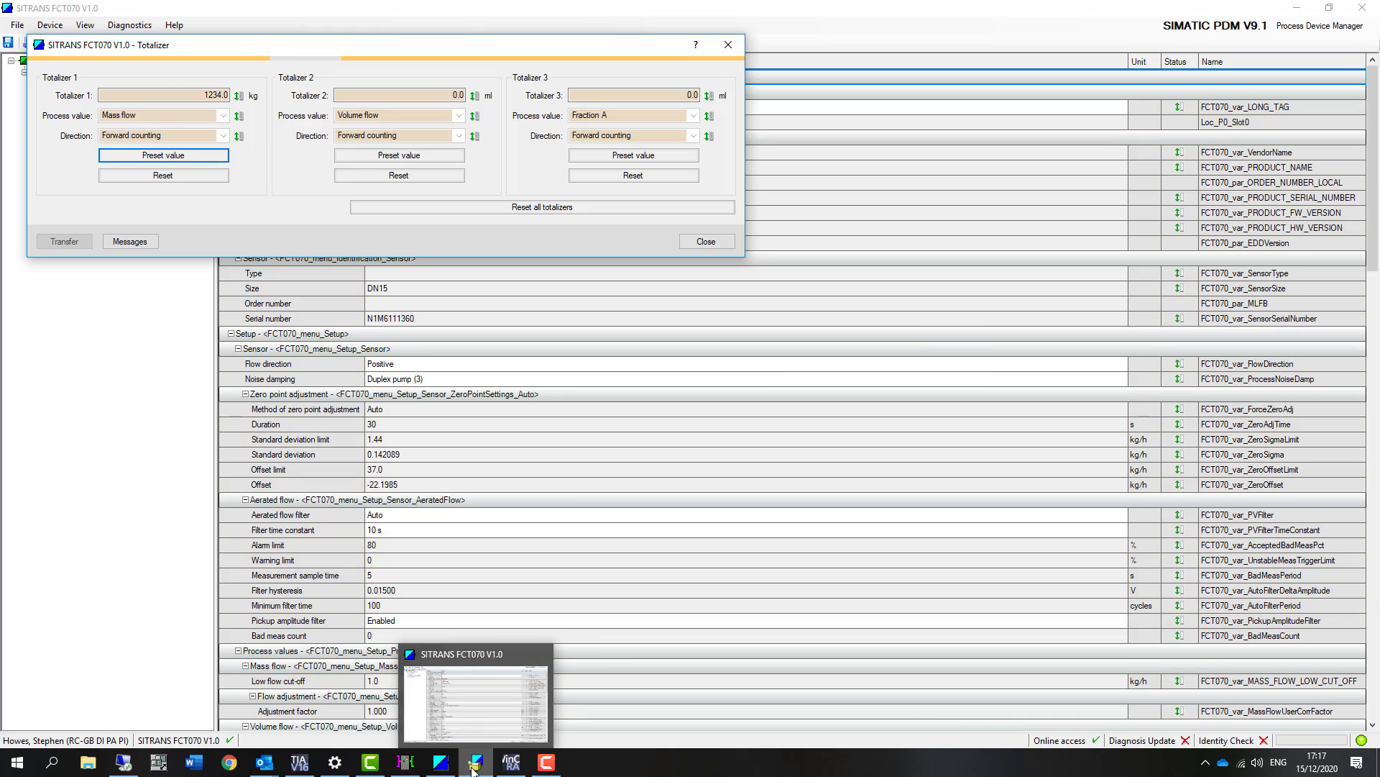
left_click(511, 760)
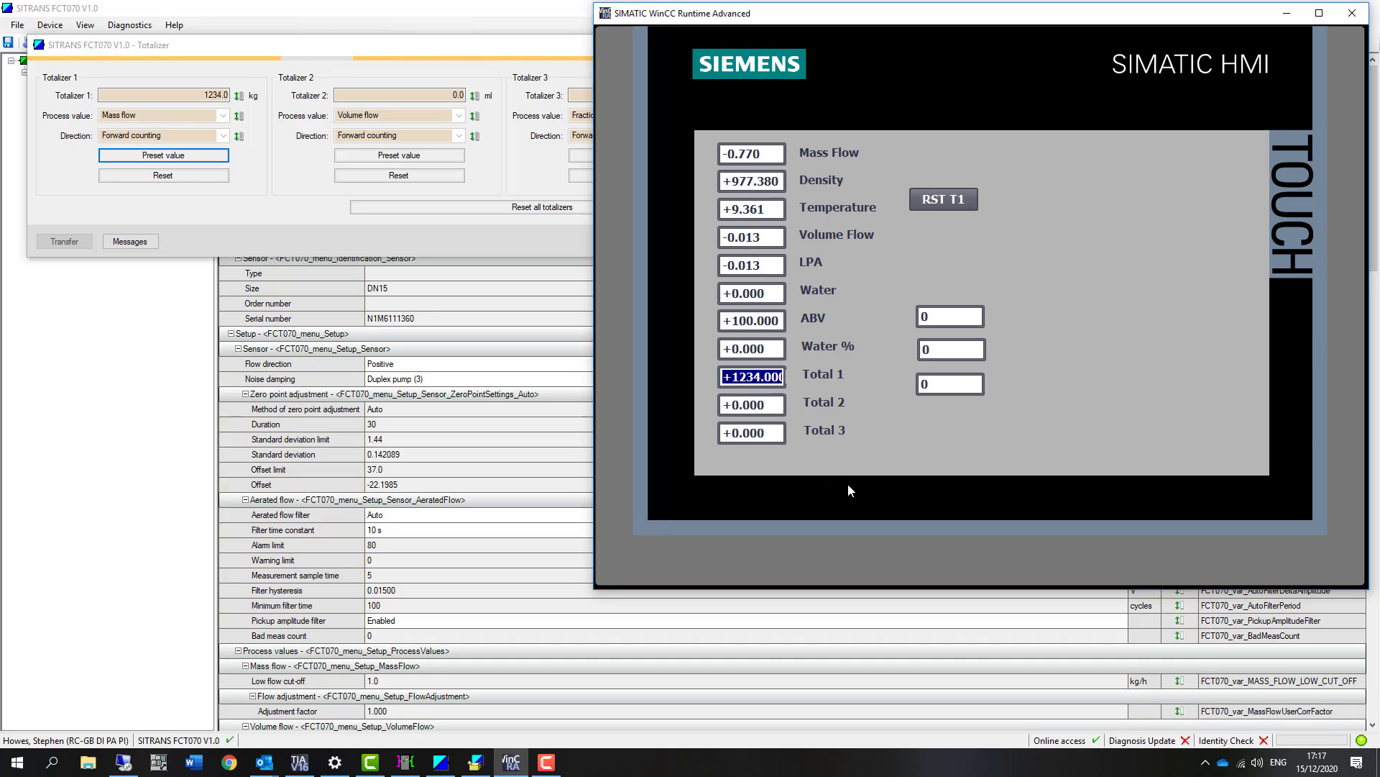
left_click(950, 200)
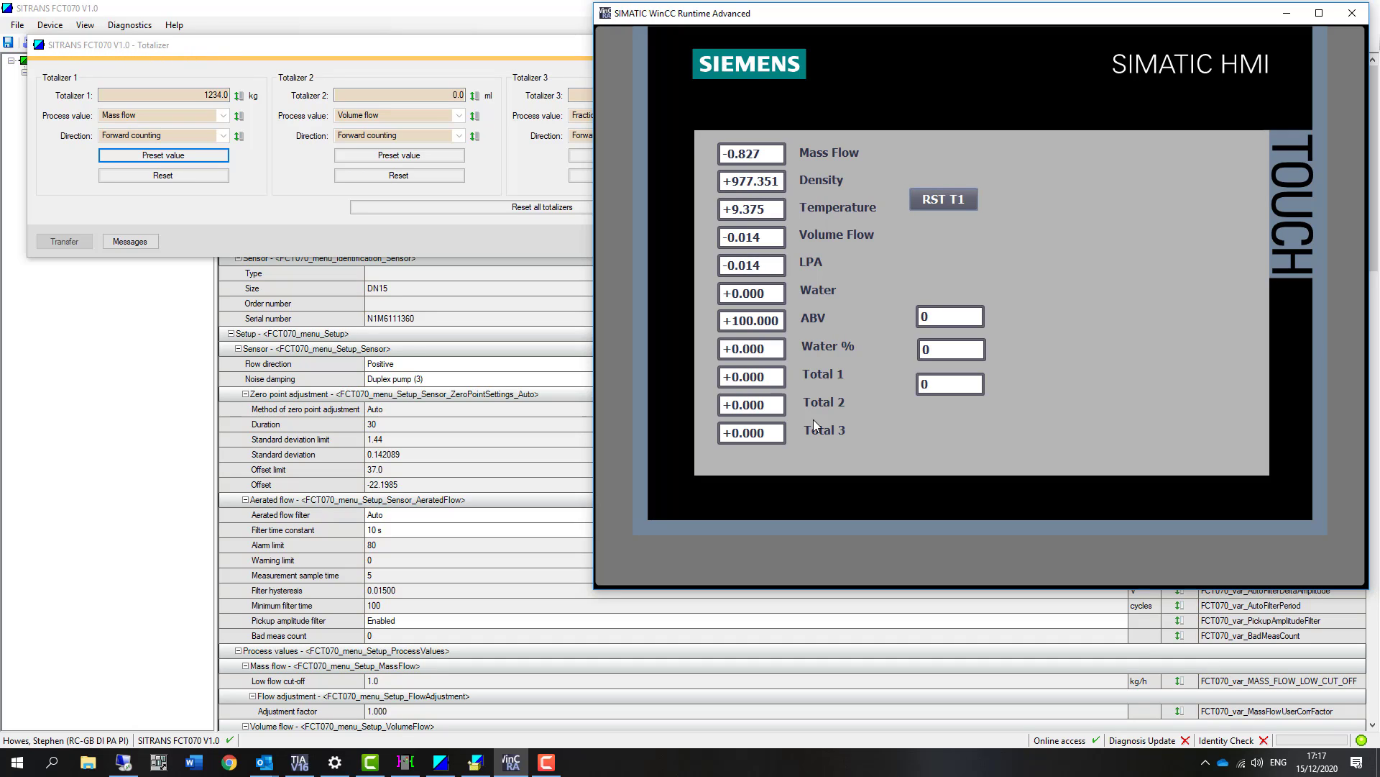